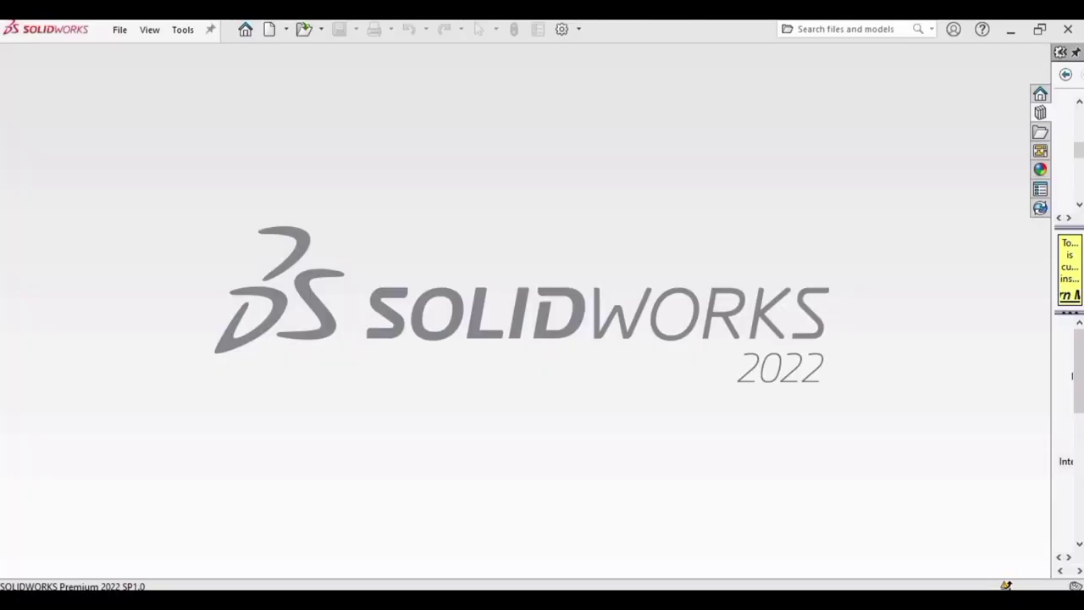
Create a new empty assembly document (Assem9) without inserting any components.
click(119, 30)
click(129, 56)
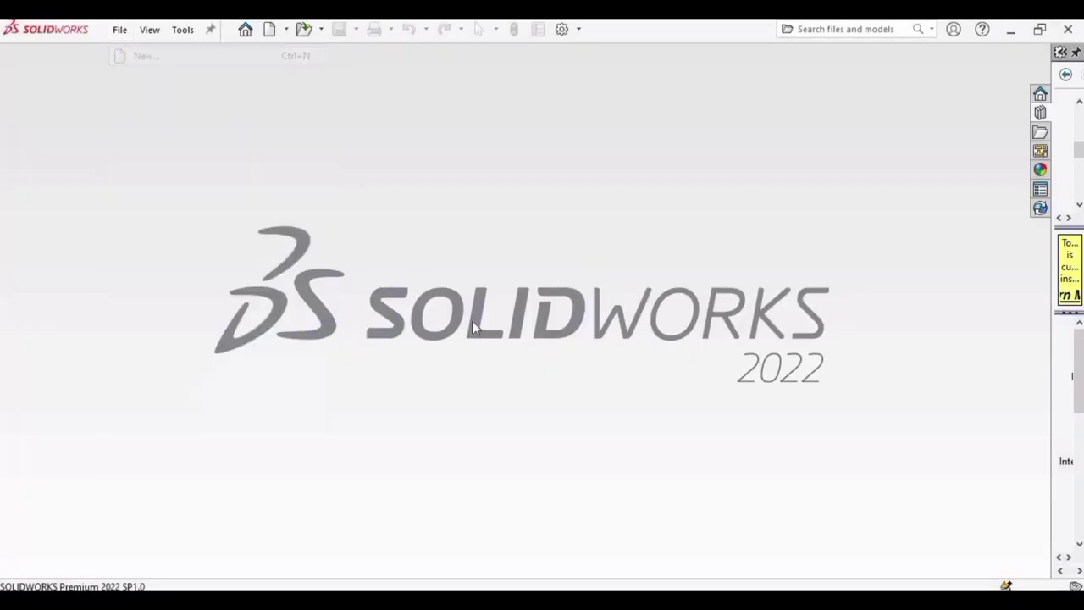
click(660, 513)
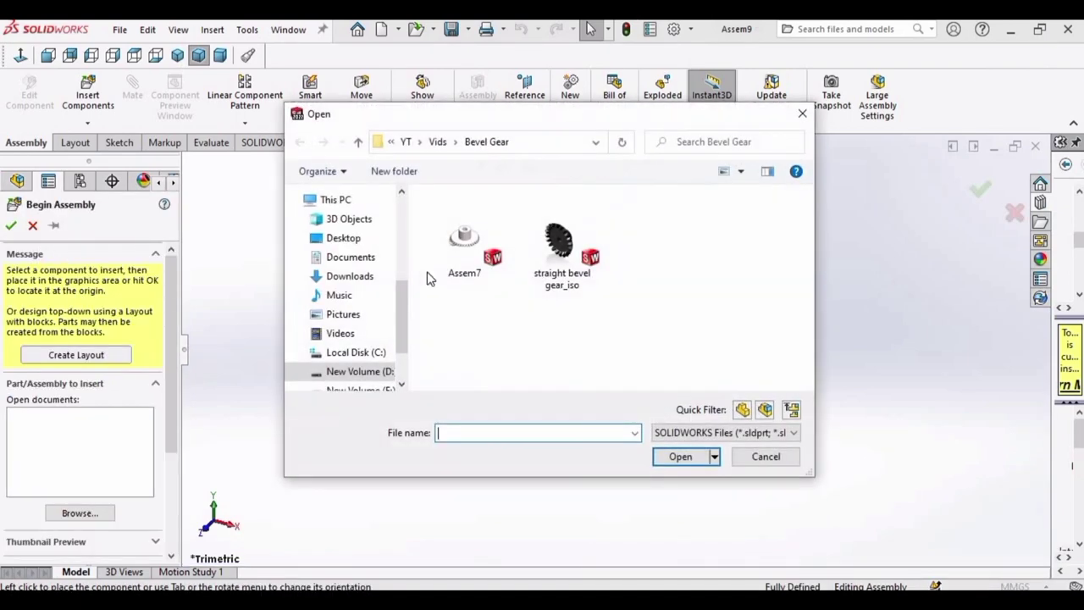
click(799, 115)
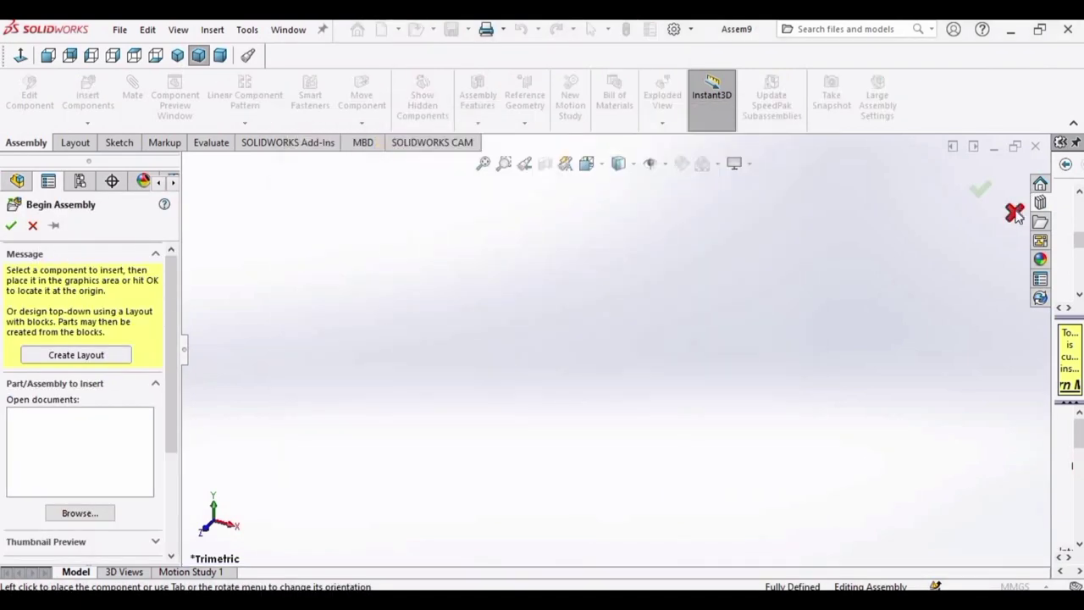
Start a sketch on the Front Plane and draw a large circle centred at the origin.
click(1014, 212)
click(83, 292)
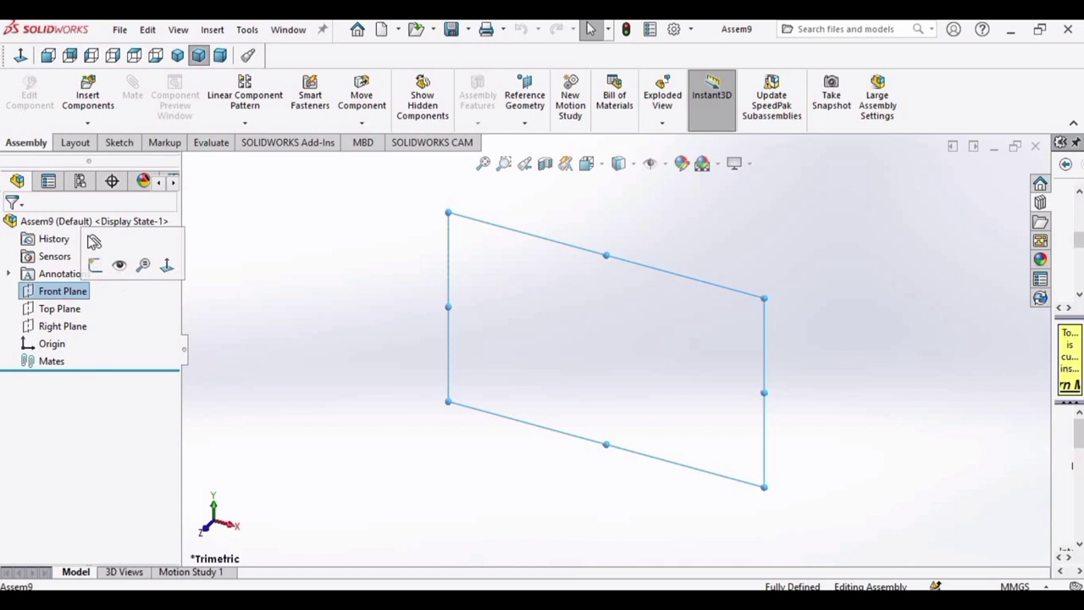
click(96, 268)
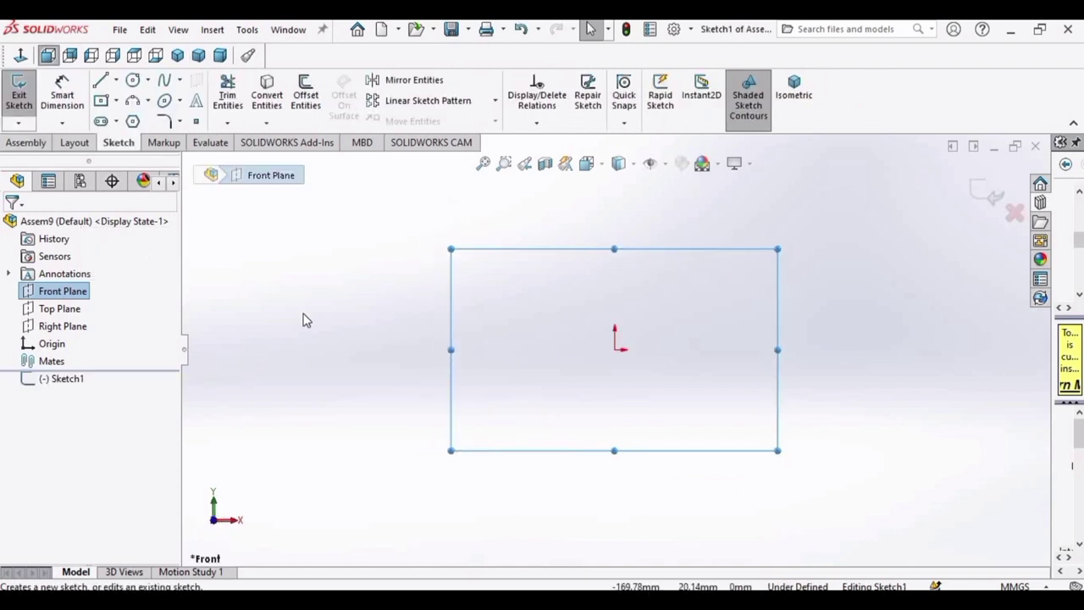
click(131, 84)
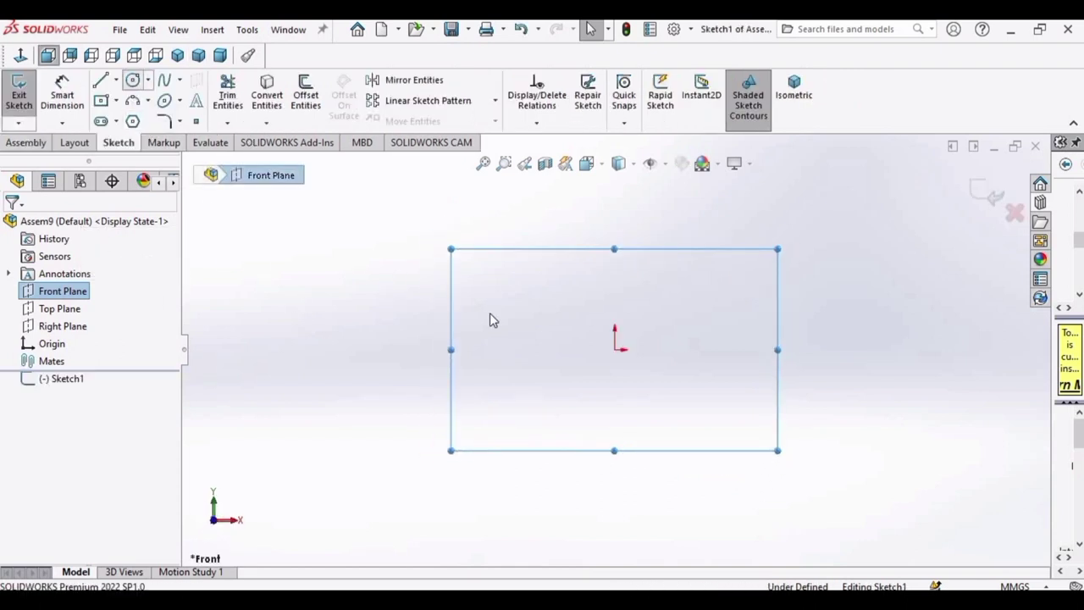
click(615, 348)
click(616, 251)
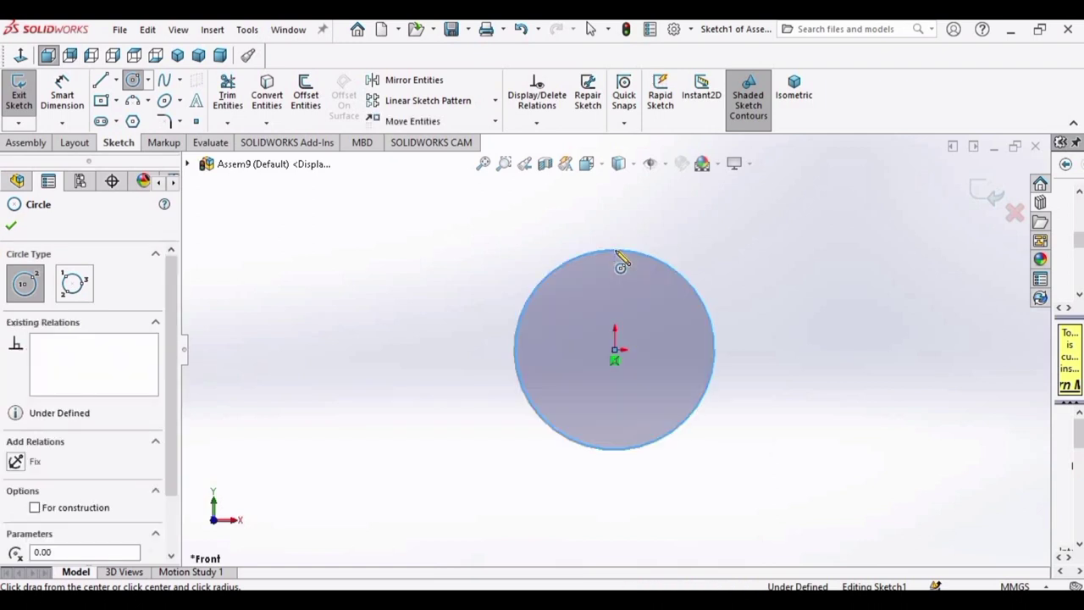
key(Escape)
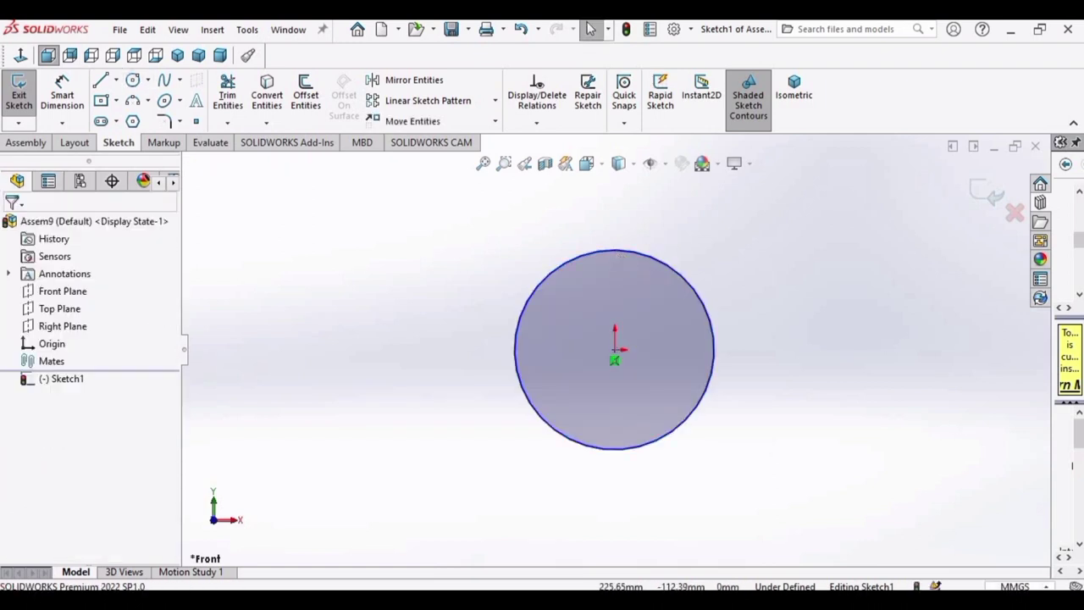
Keep millimetre units and draw a small circle inside the large one, below the origin.
click(1046, 586)
click(1048, 586)
click(134, 81)
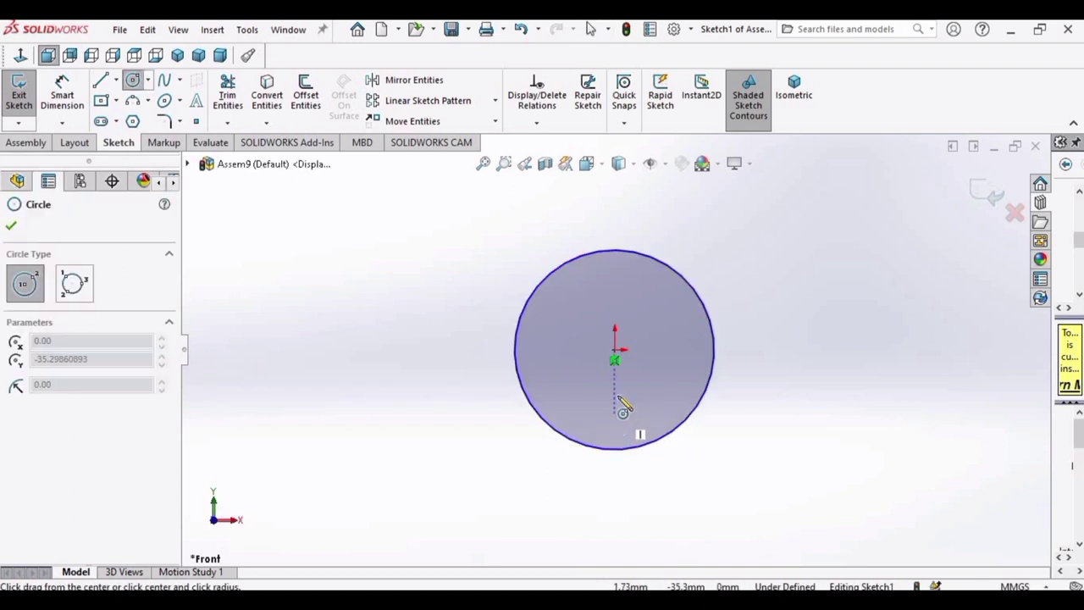
drag(614, 413, 635, 408)
key(Escape)
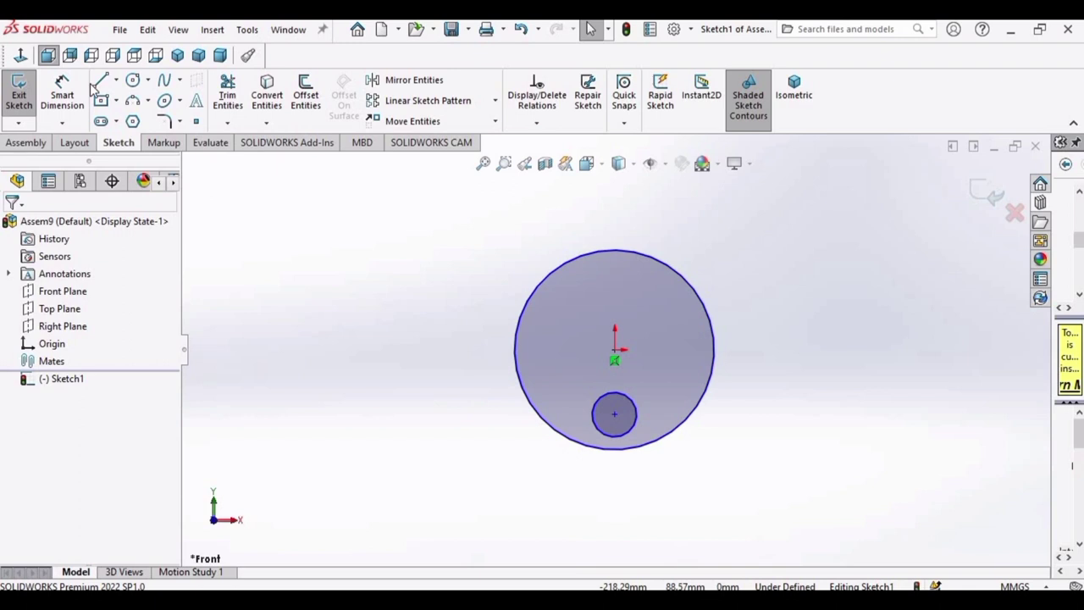
click(62, 93)
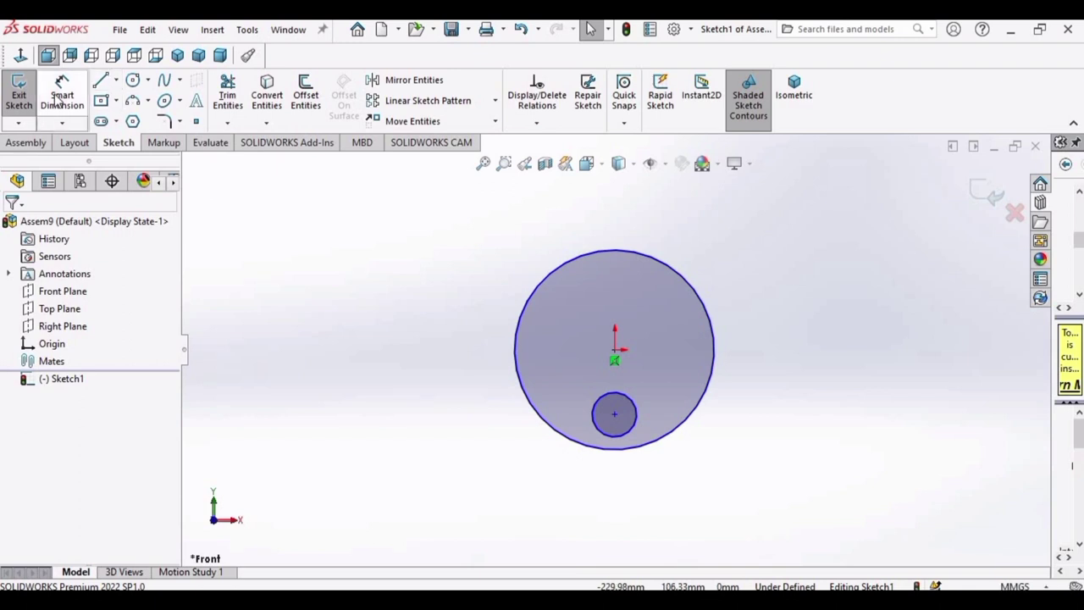
Dimension the large circle to Ø100 and the small circle to Ø40.
click(714, 356)
click(804, 351)
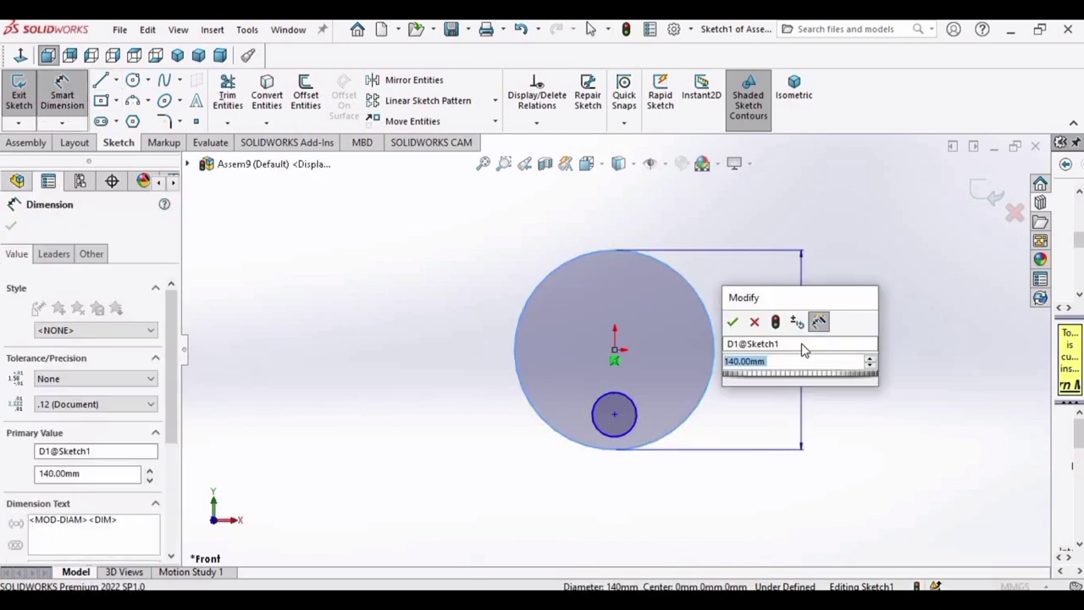
text(100)
key(Return)
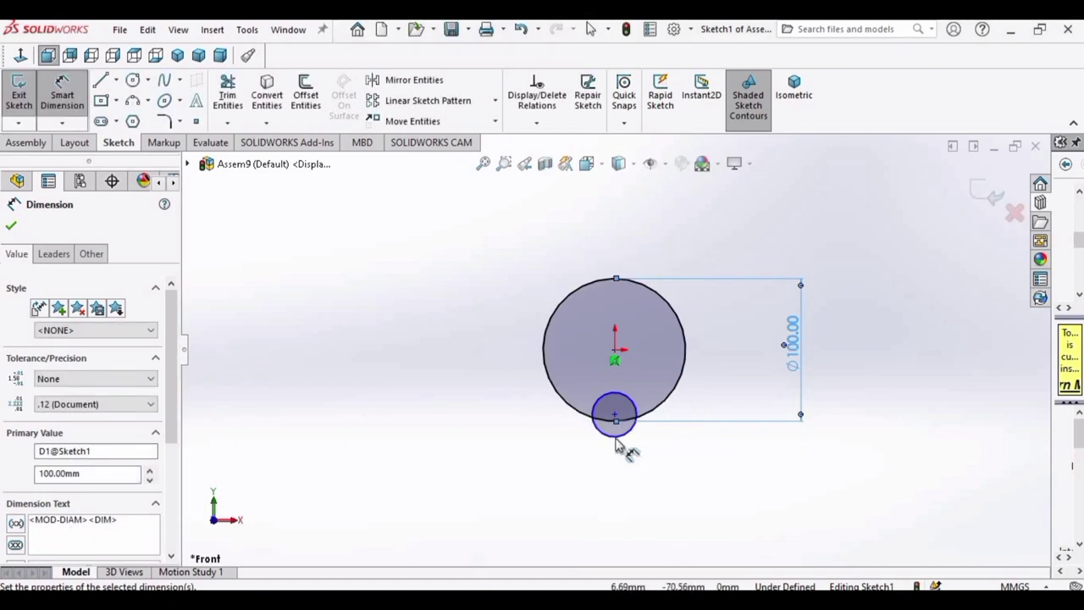
click(616, 441)
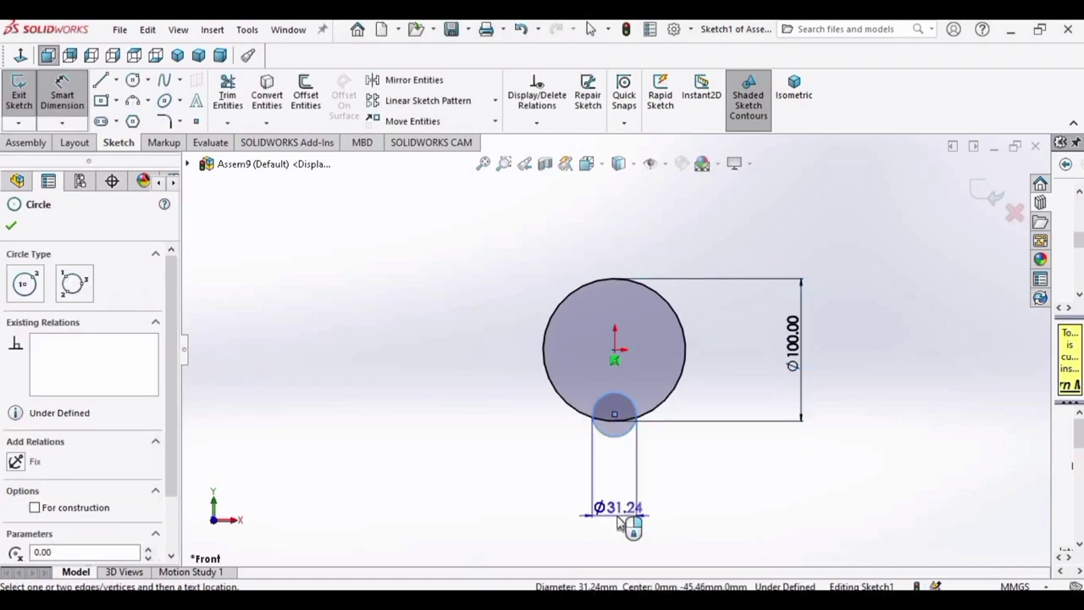
click(619, 523)
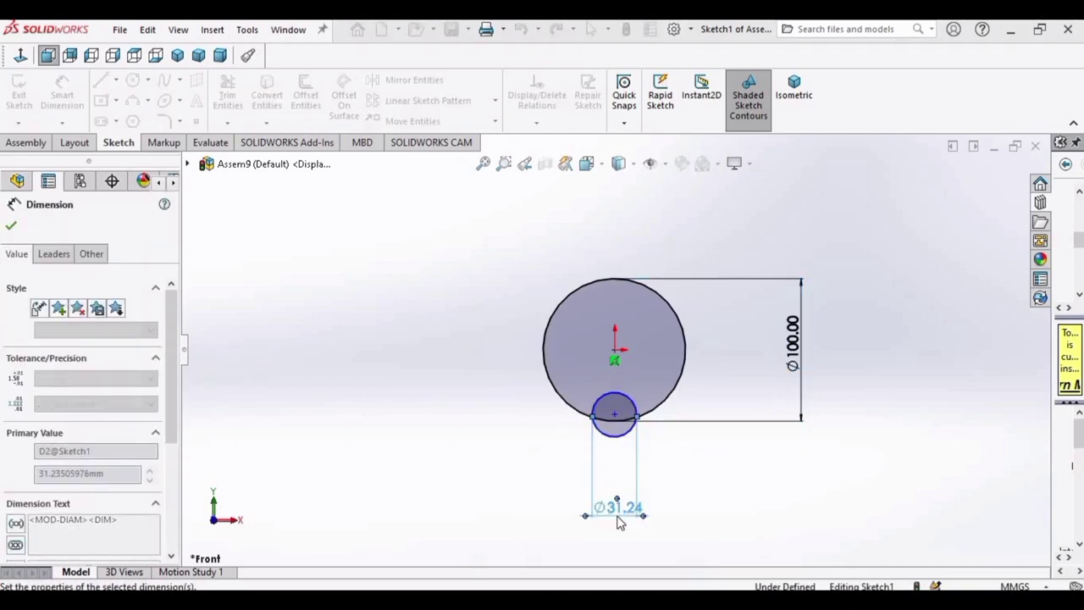
text(40)
key(Return)
click(12, 226)
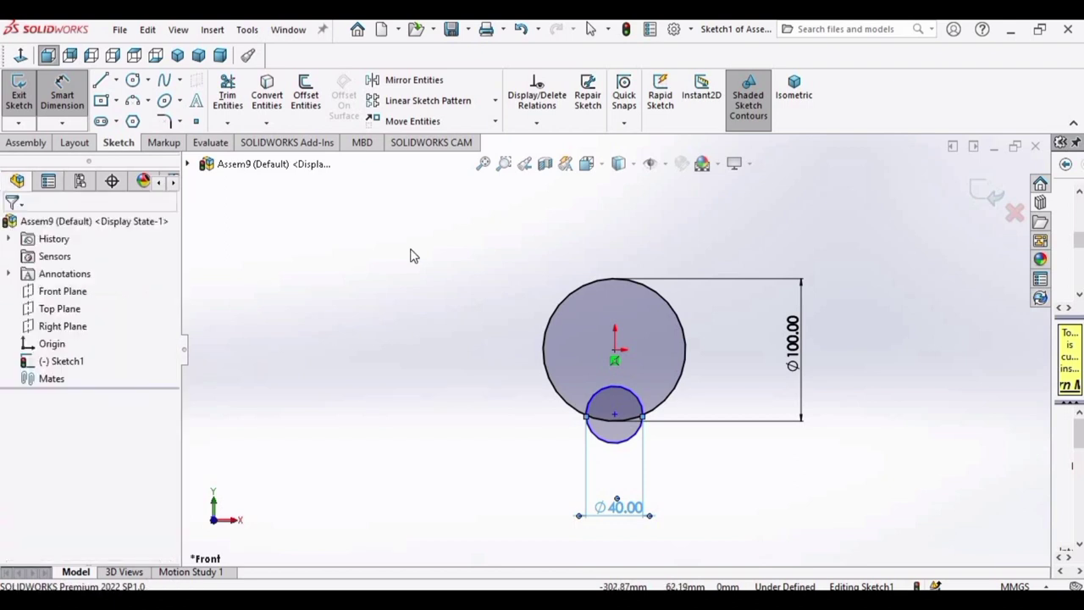
Make the circles tangent and align their centre points vertically.
click(678, 389)
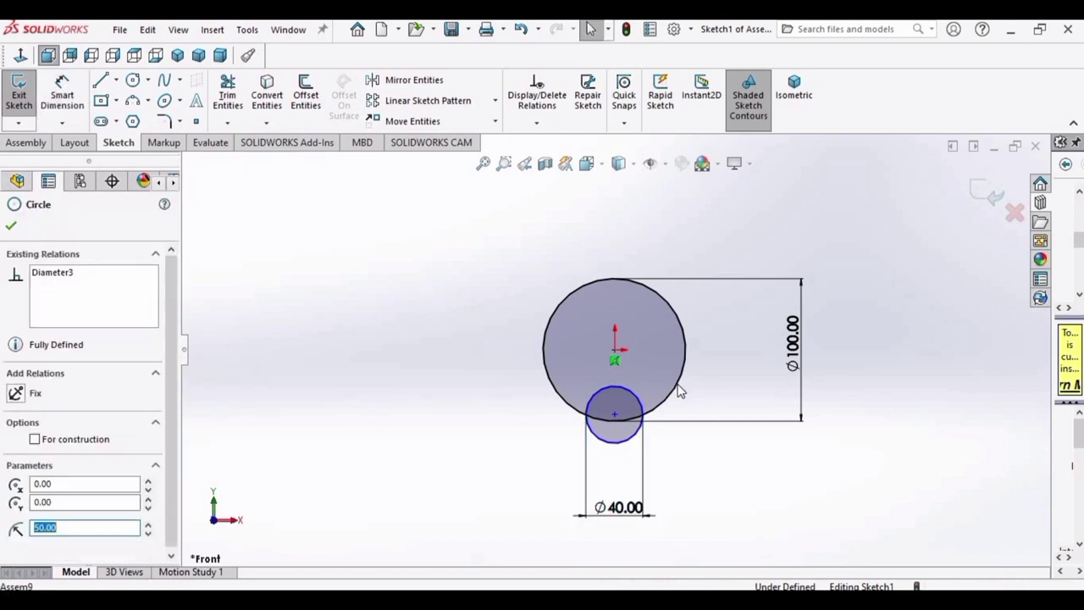
ctrl+click(624, 443)
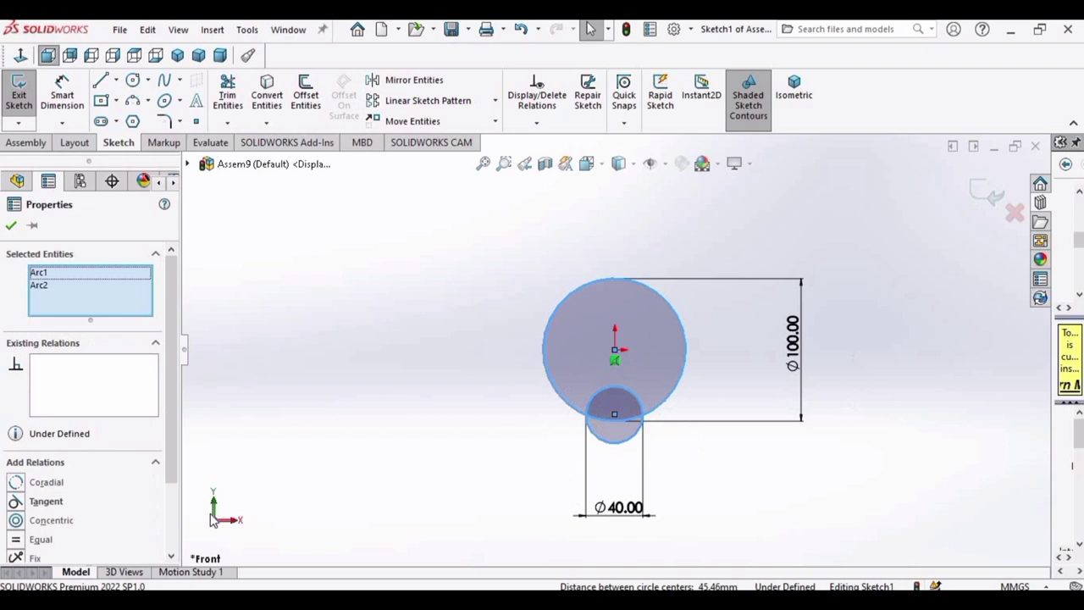
click(46, 502)
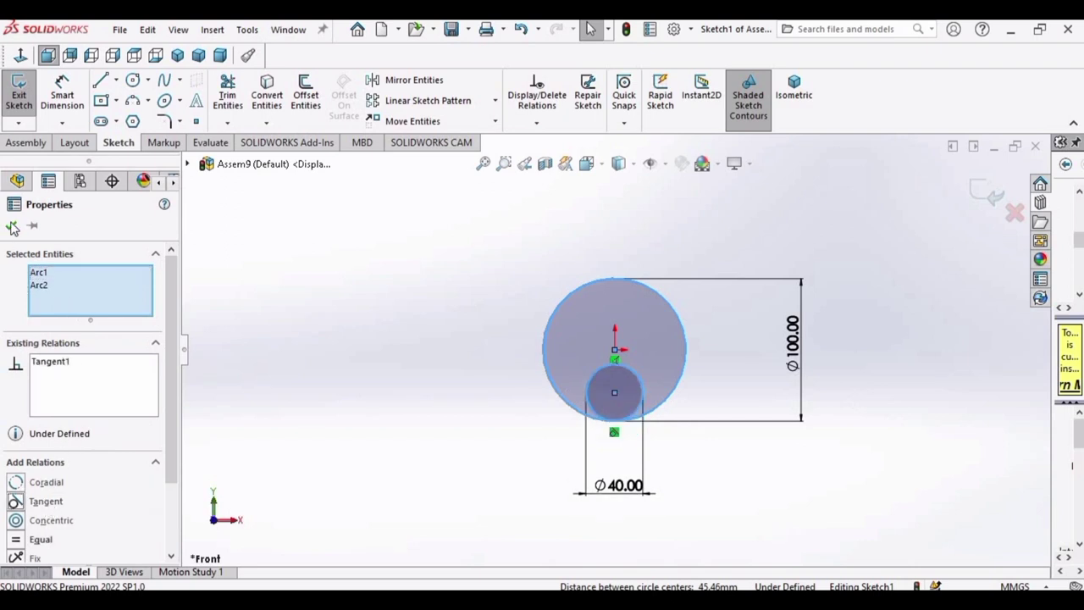
scroll(623, 360, down, 5)
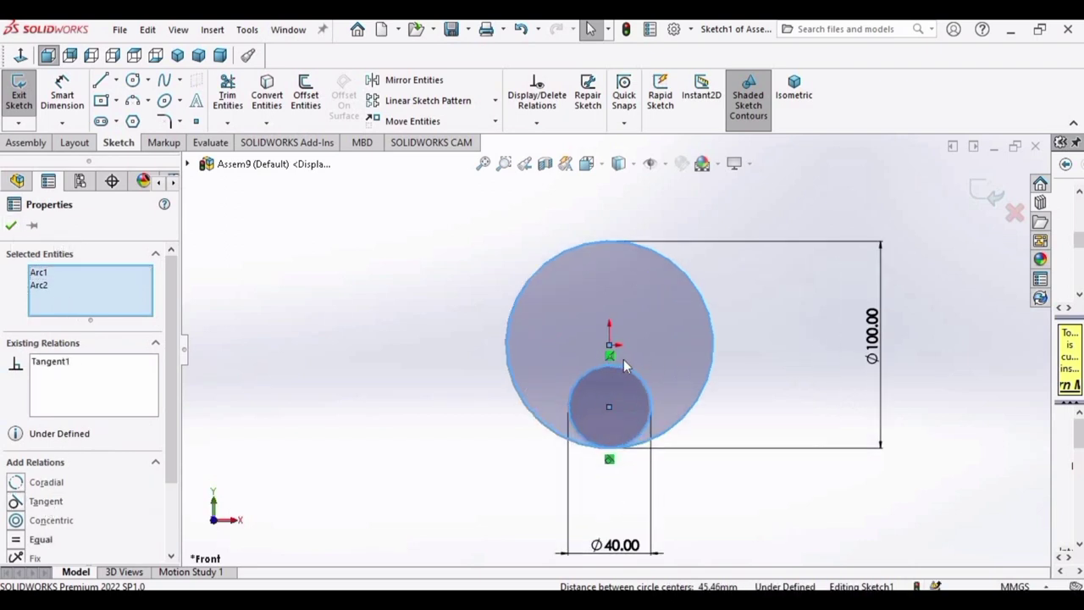
click(597, 334)
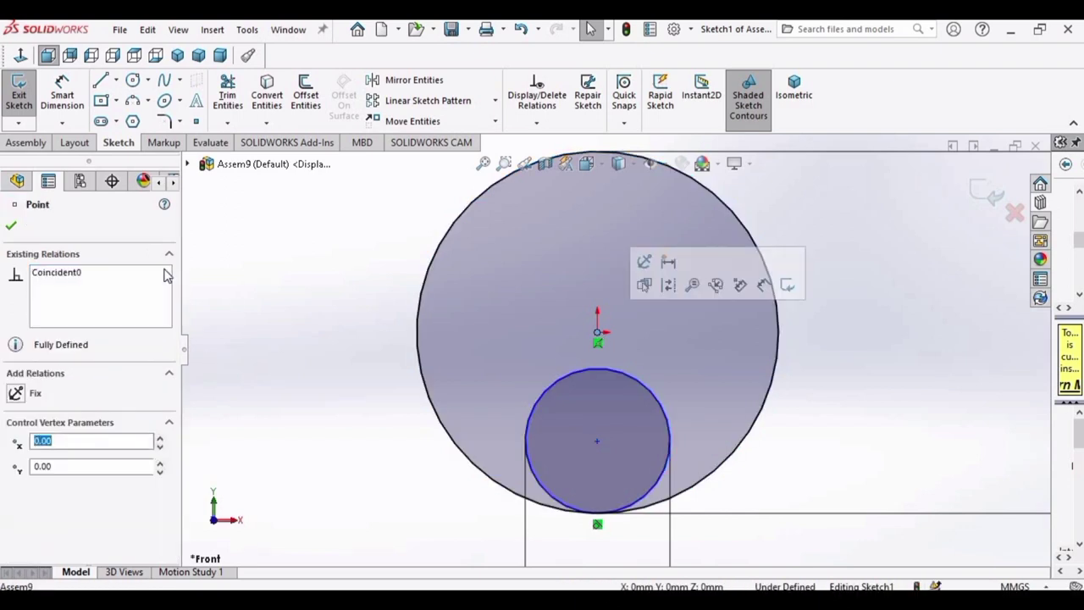
ctrl+click(597, 440)
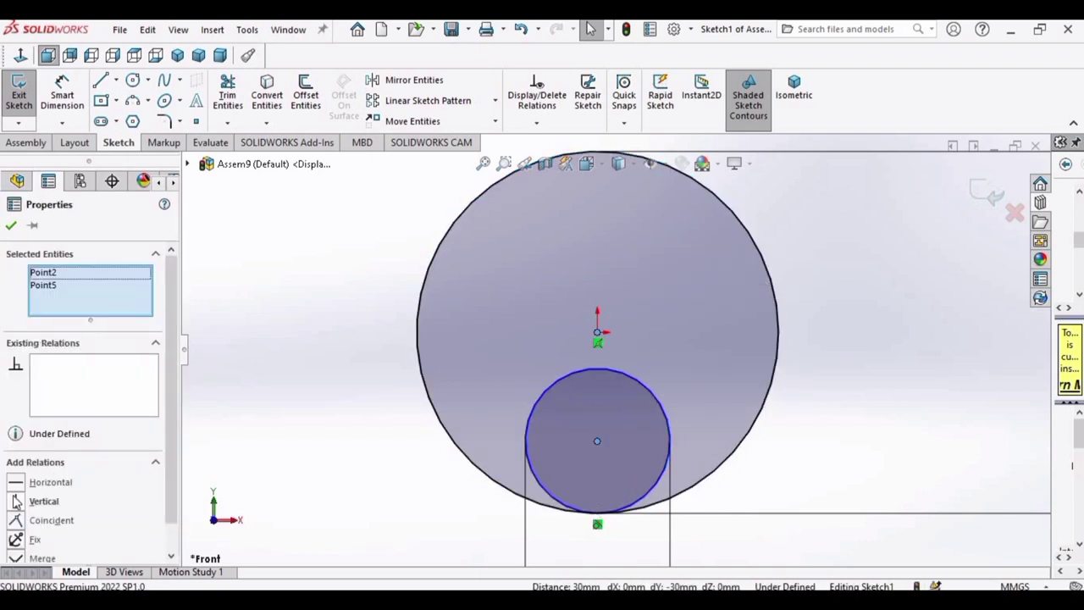
click(44, 501)
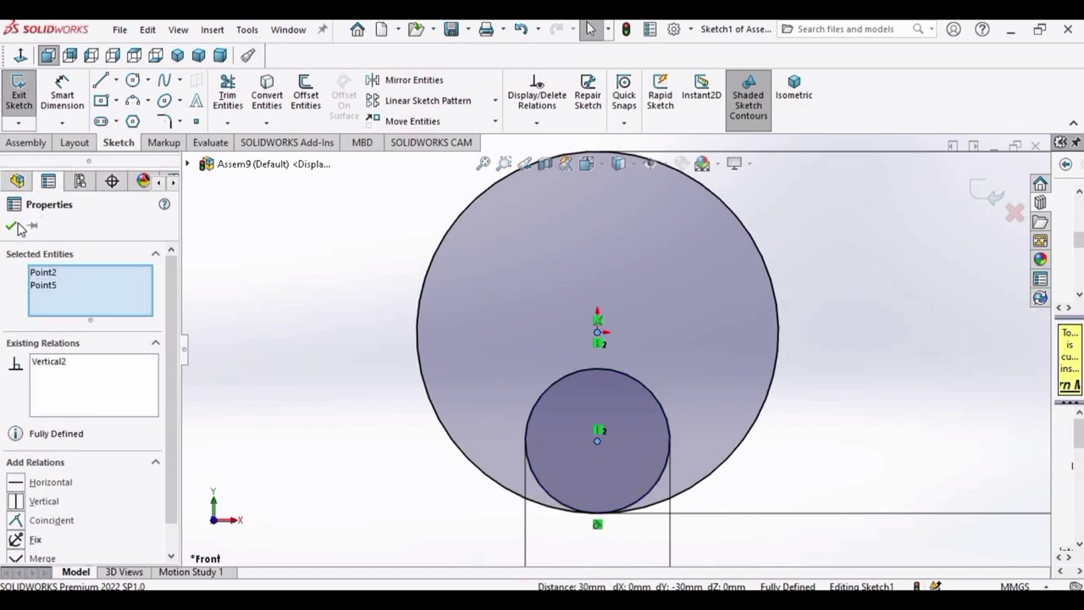
click(11, 225)
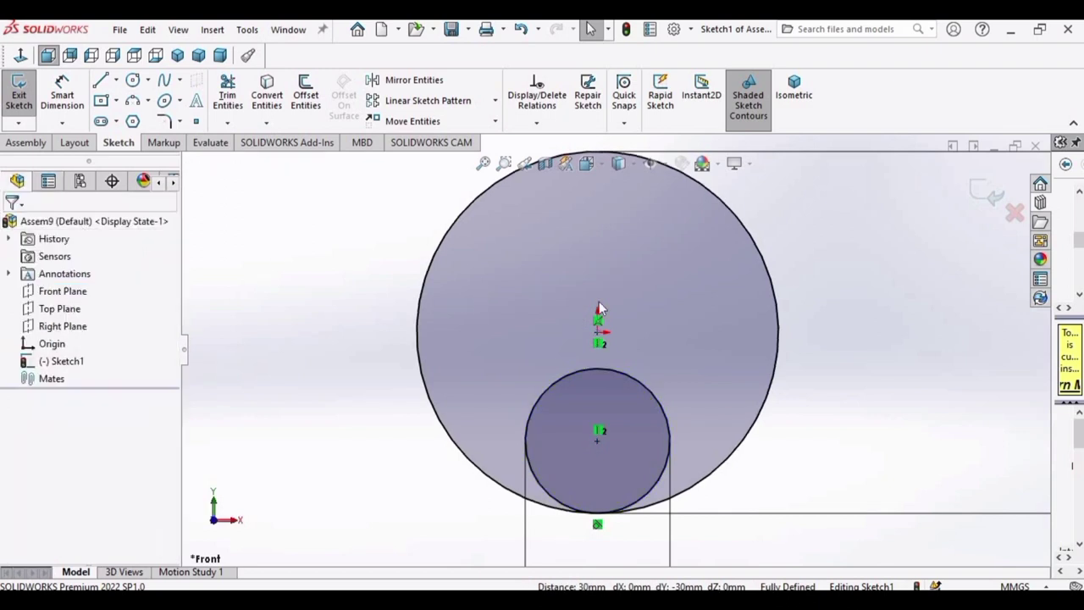
scroll(599, 307, down, 2)
scroll(599, 301, up, 5)
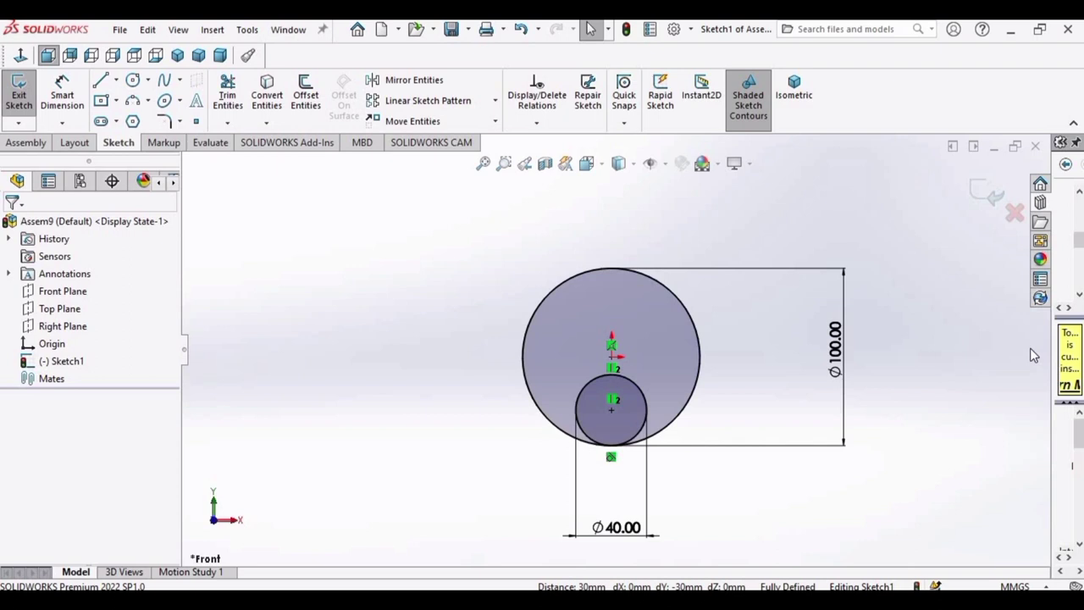
Show the Toolbox folders in the Design Library and review Add-Ins without changes.
mouse_move(1050, 382)
mouse_down()
mouse_move(932, 375)
mouse_move(875, 385)
mouse_up()
drag(1080, 250, 1079, 203)
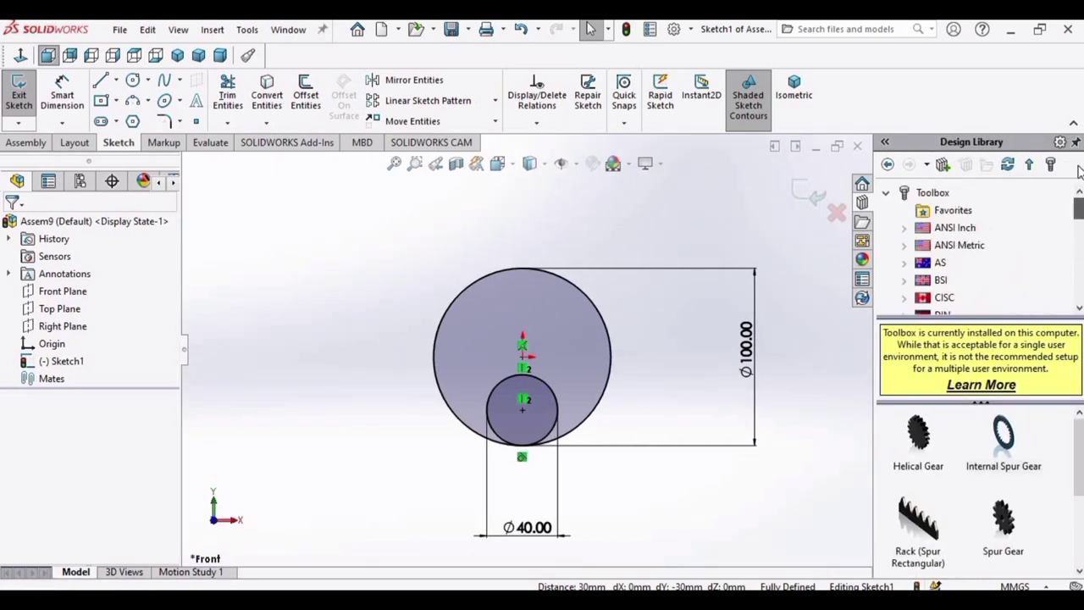
click(927, 195)
click(690, 31)
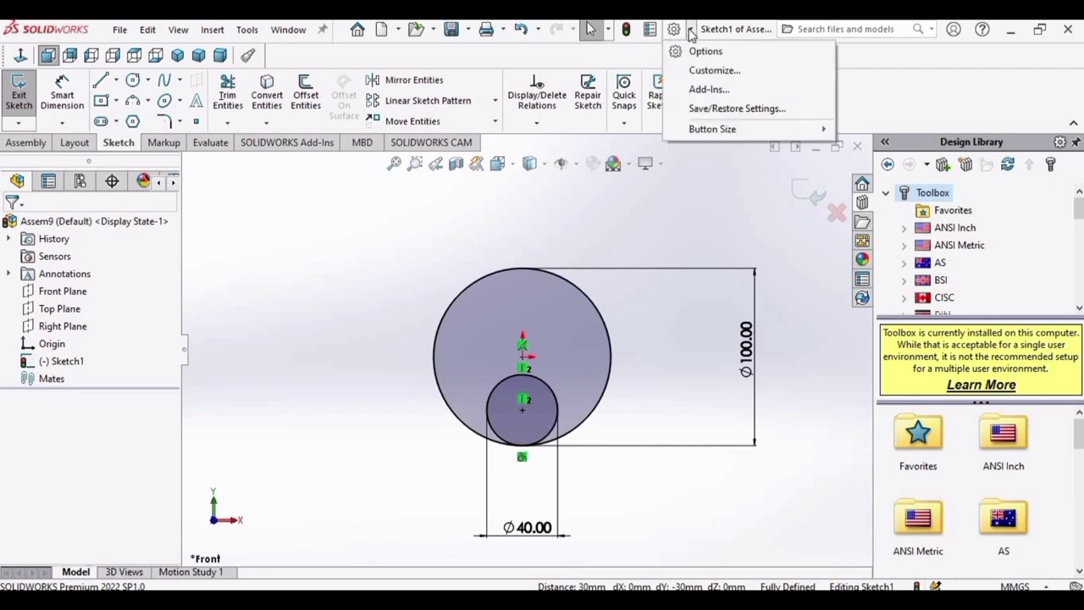
click(708, 89)
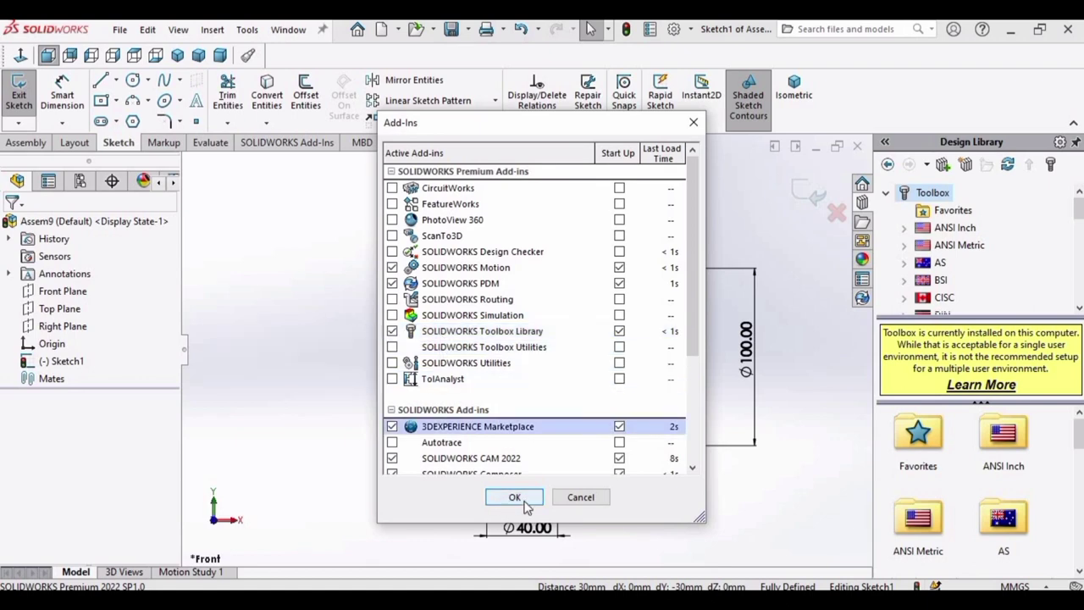
click(581, 497)
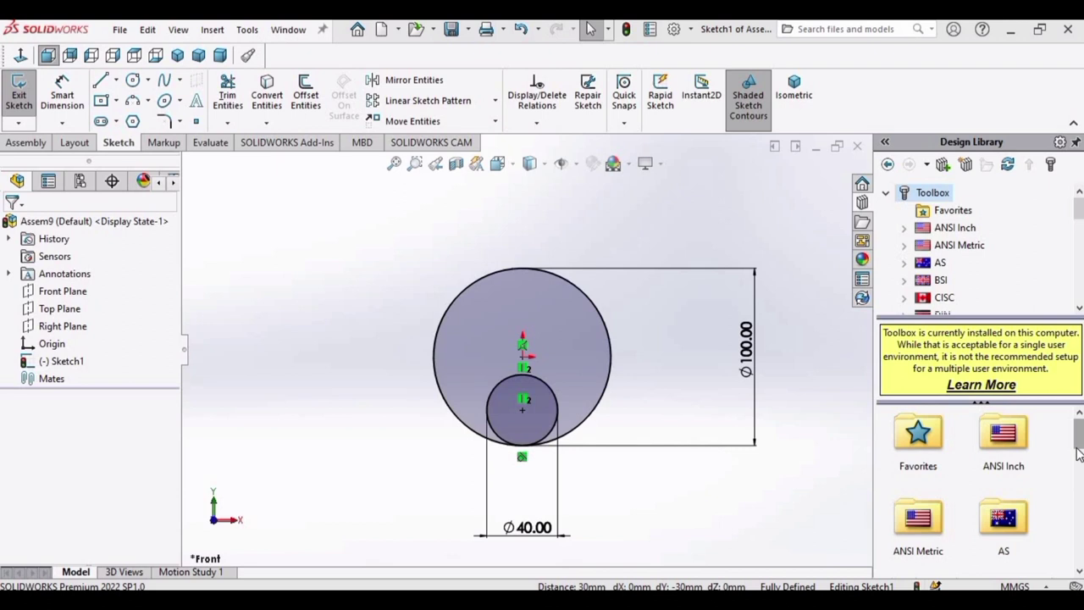
Browse the Toolbox to ISO > Power Transmission > Gears.
drag(1079, 444, 1080, 491)
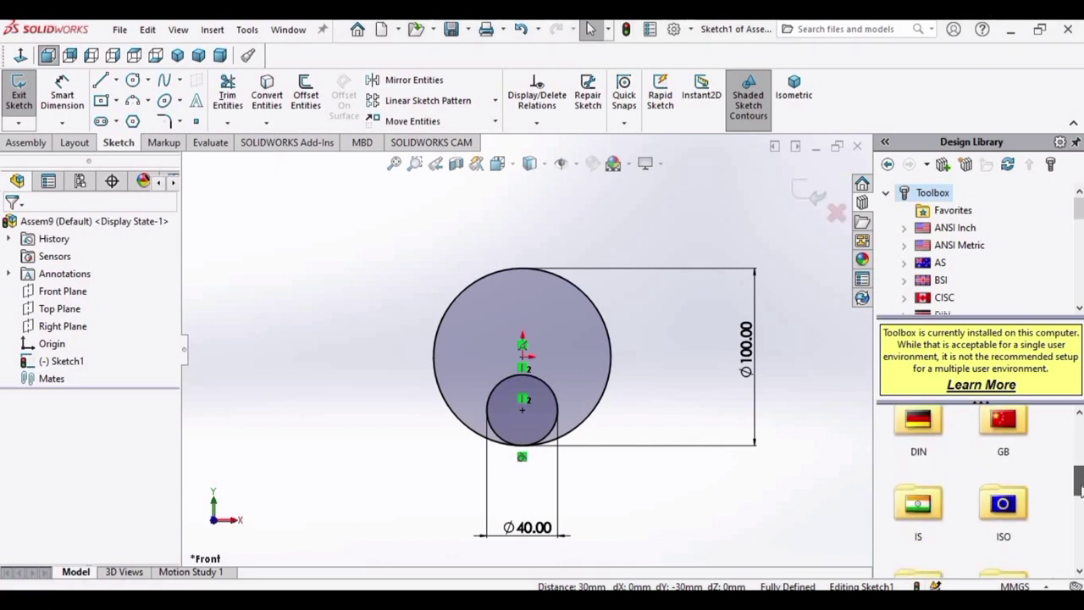
double_click(1005, 526)
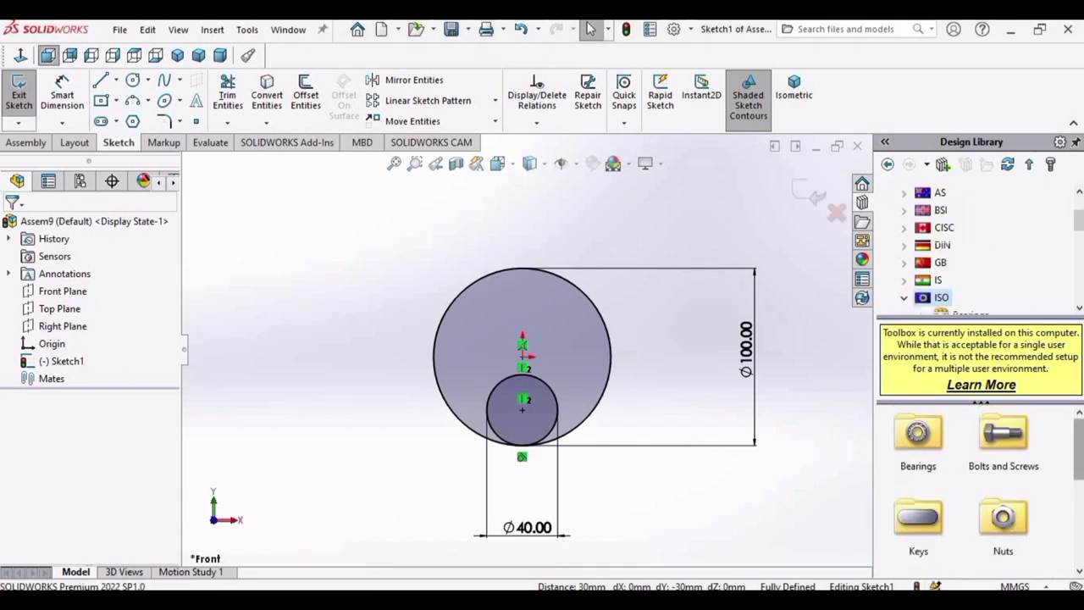
drag(1080, 451, 1080, 514)
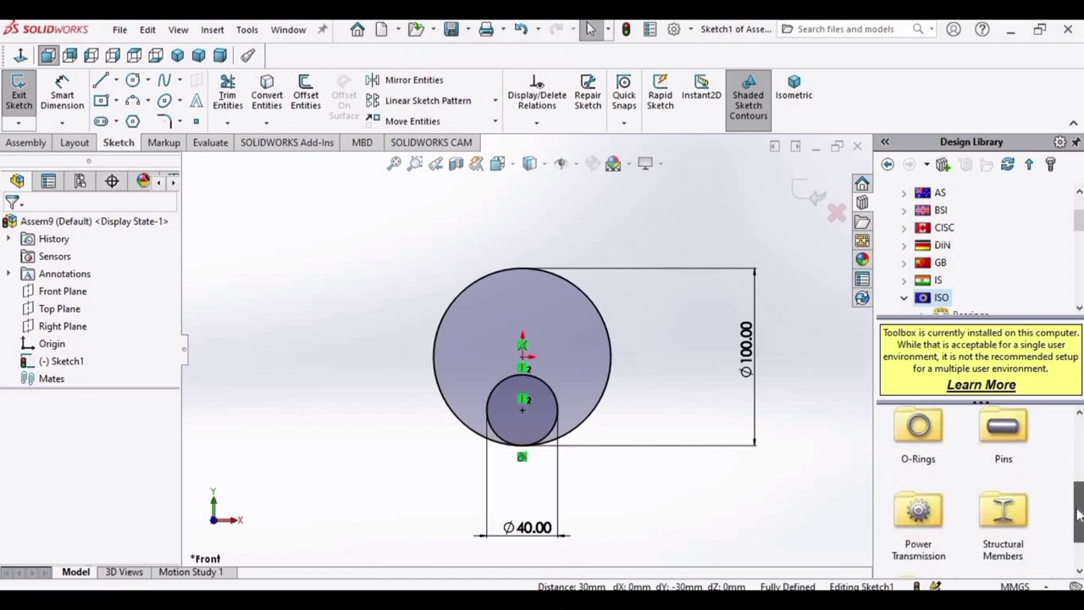
double_click(919, 513)
click(1006, 434)
Drag a Spur Gear into the assembly with module 2, 20 teeth and 12 mm face width.
double_click(1004, 434)
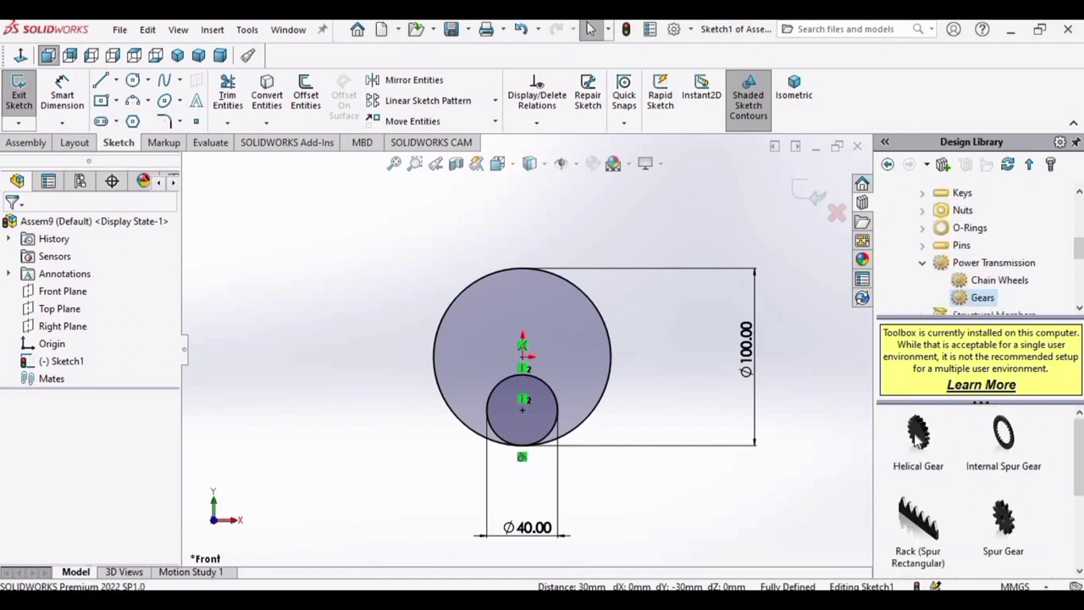
mouse_move(915, 434)
drag(1003, 518, 534, 414)
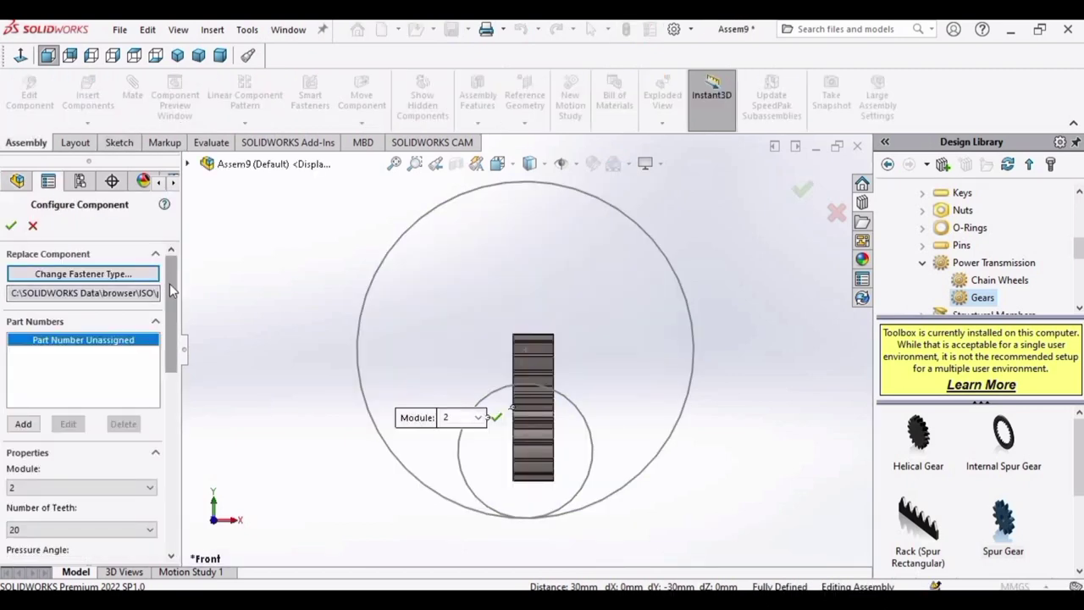
drag(169, 283, 166, 354)
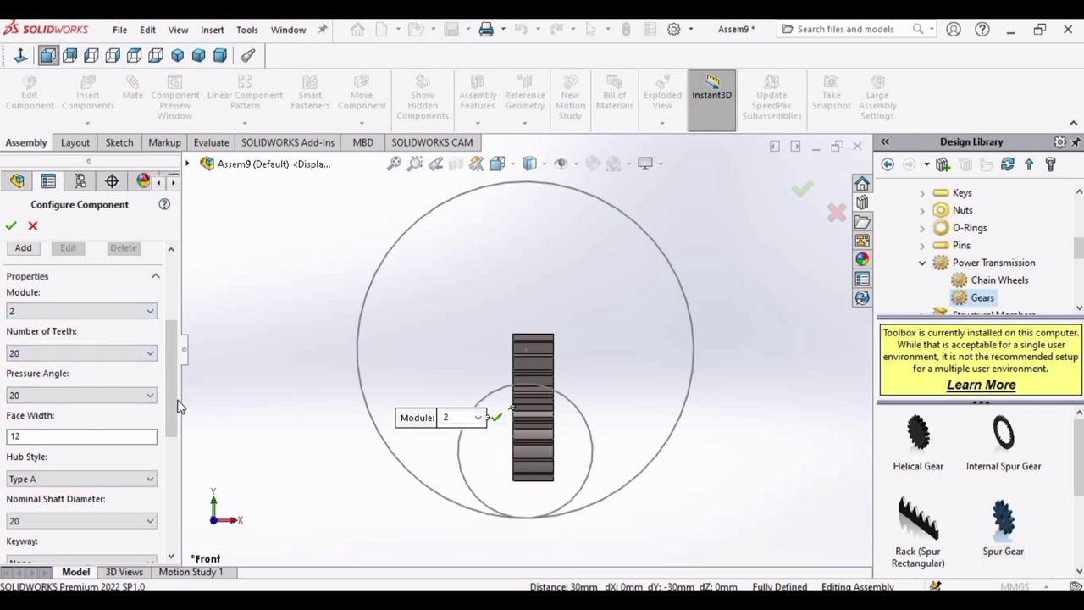
drag(170, 392, 168, 426)
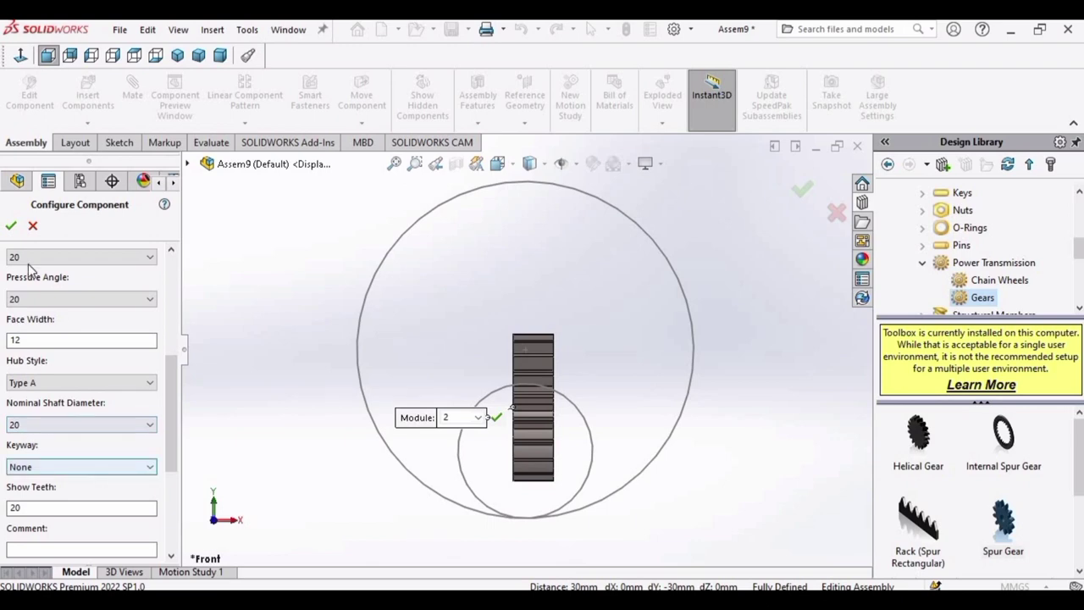
click(11, 227)
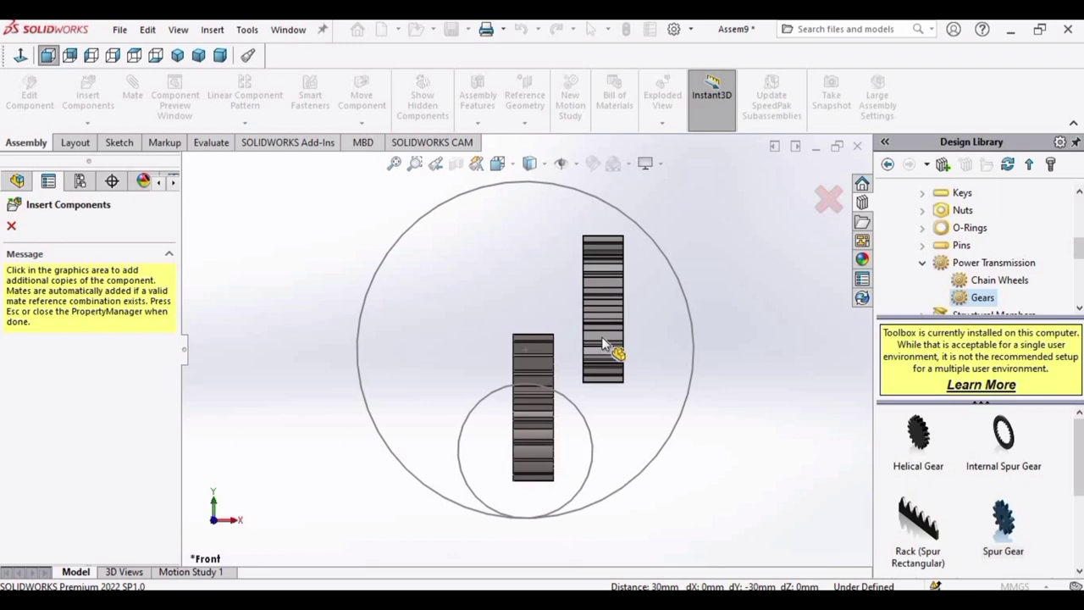
click(602, 342)
Insert an Internal Spur Gear with module 2, 50 teeth and 110 mm outside diameter.
key(Escape)
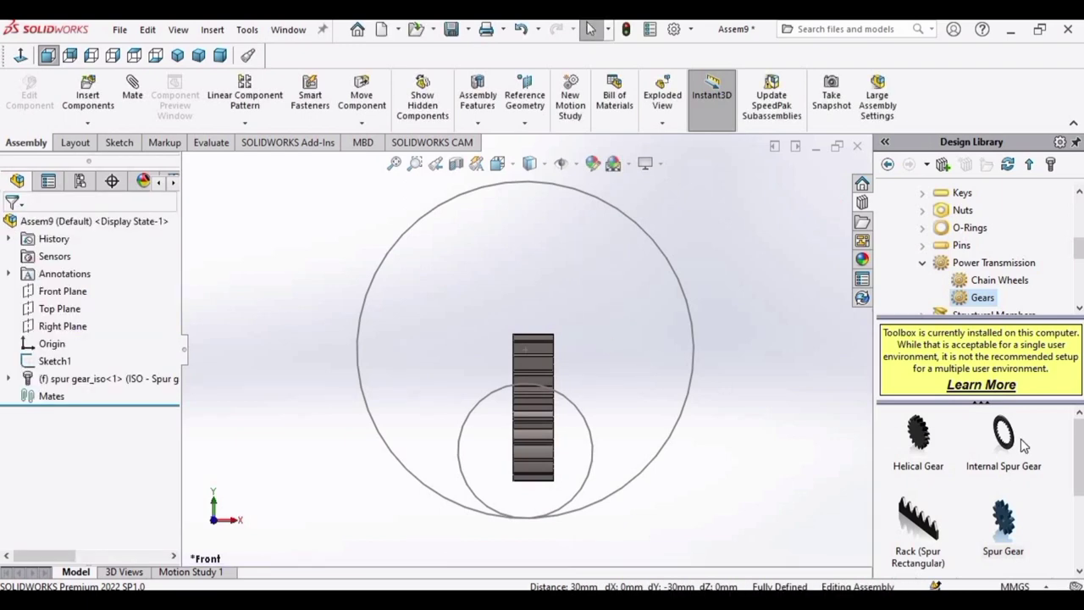
drag(1006, 436, 636, 337)
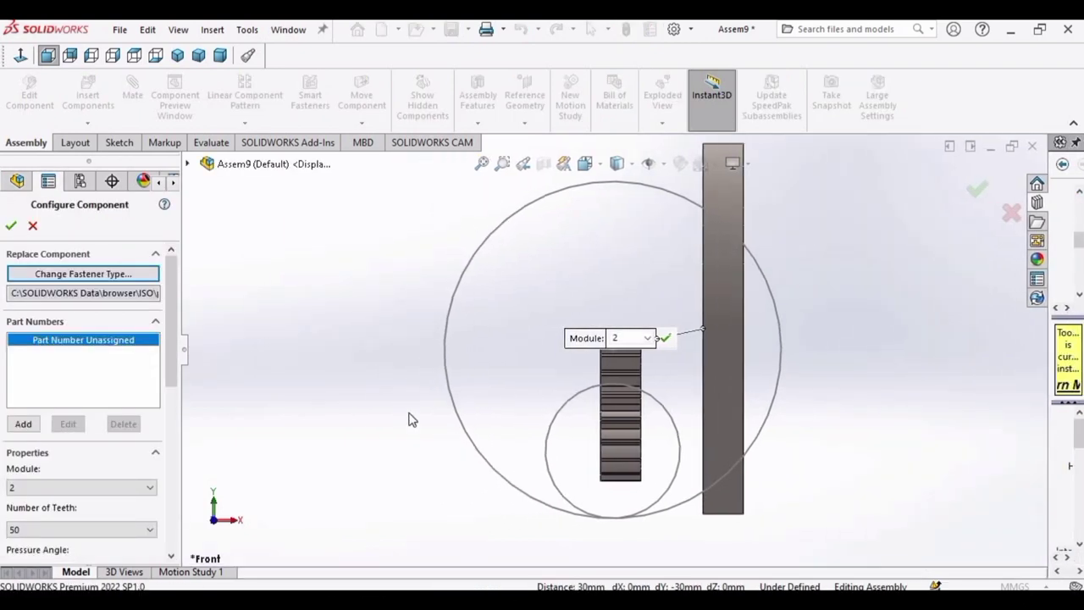
scroll(171, 281, down, 5)
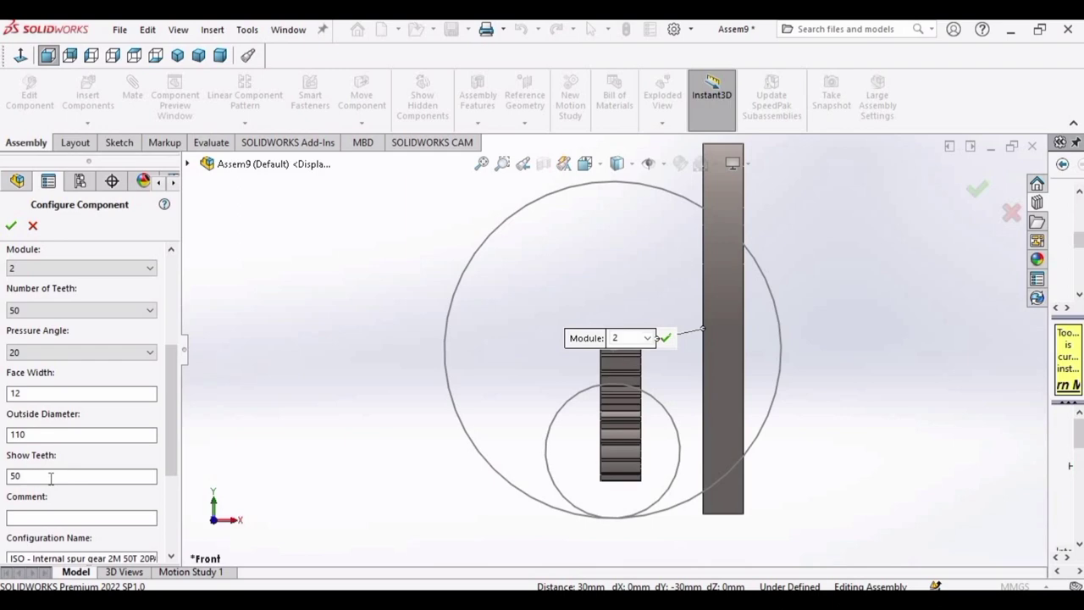
scroll(174, 395, down, 3)
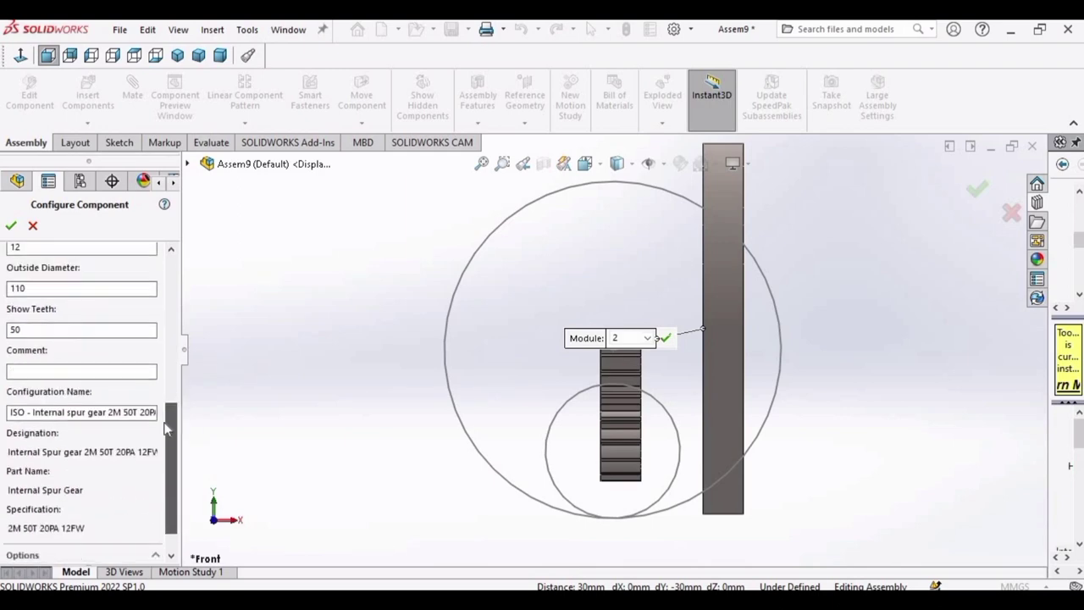
scroll(173, 395, up, 6)
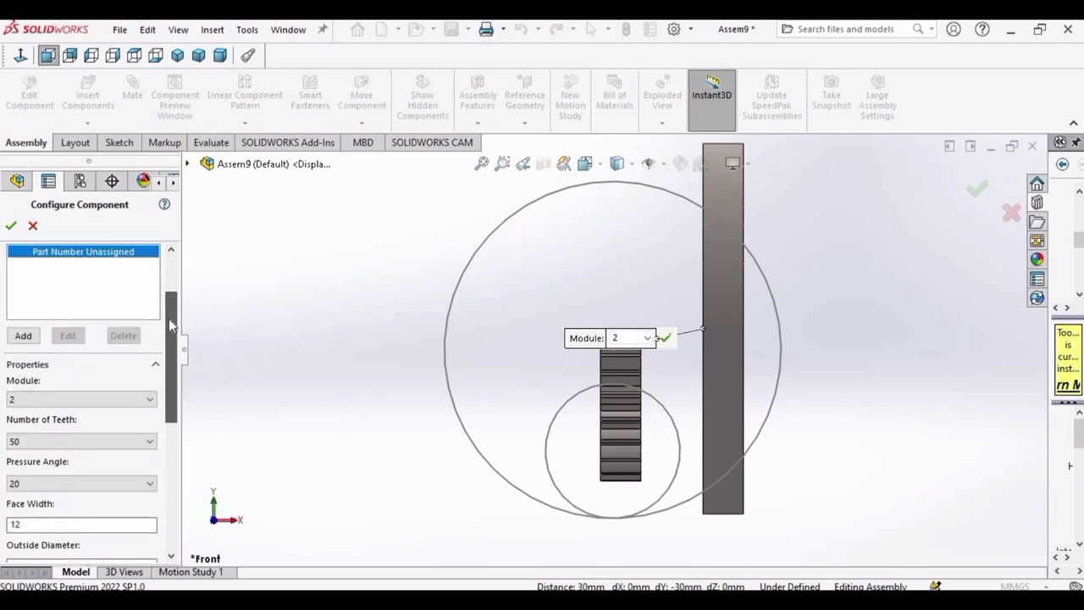
click(11, 226)
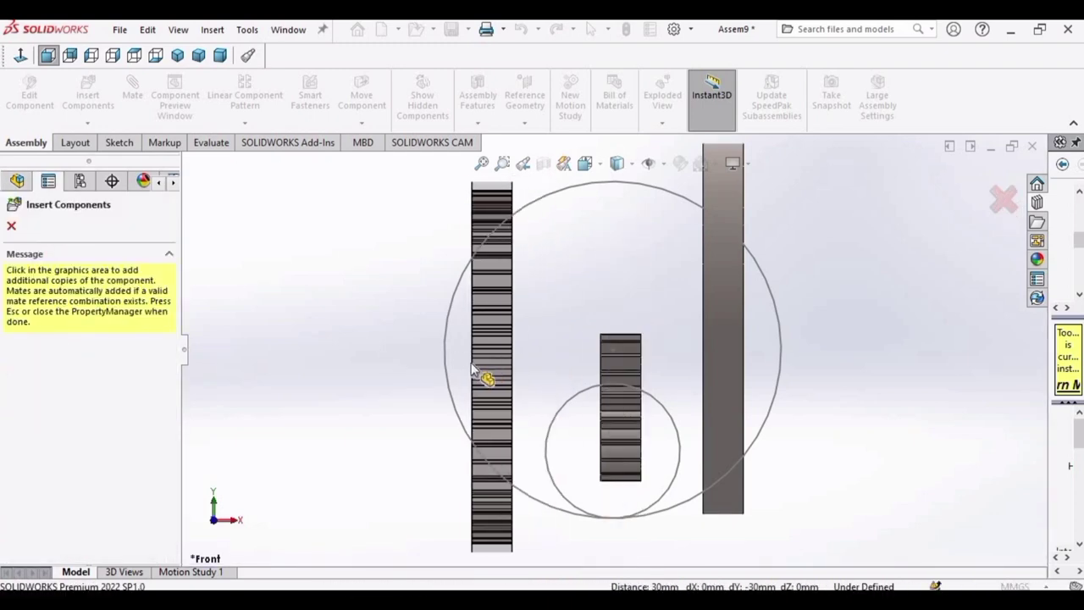
key(Escape)
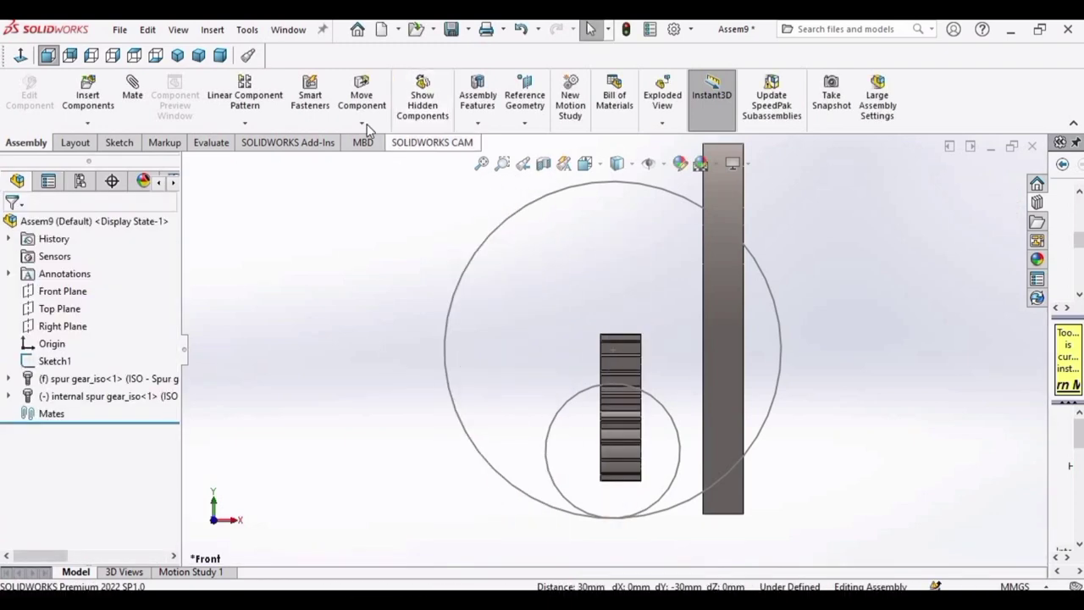
Float the spur gear and rotate both gears to lie parallel to the Front Plane.
right_click(616, 395)
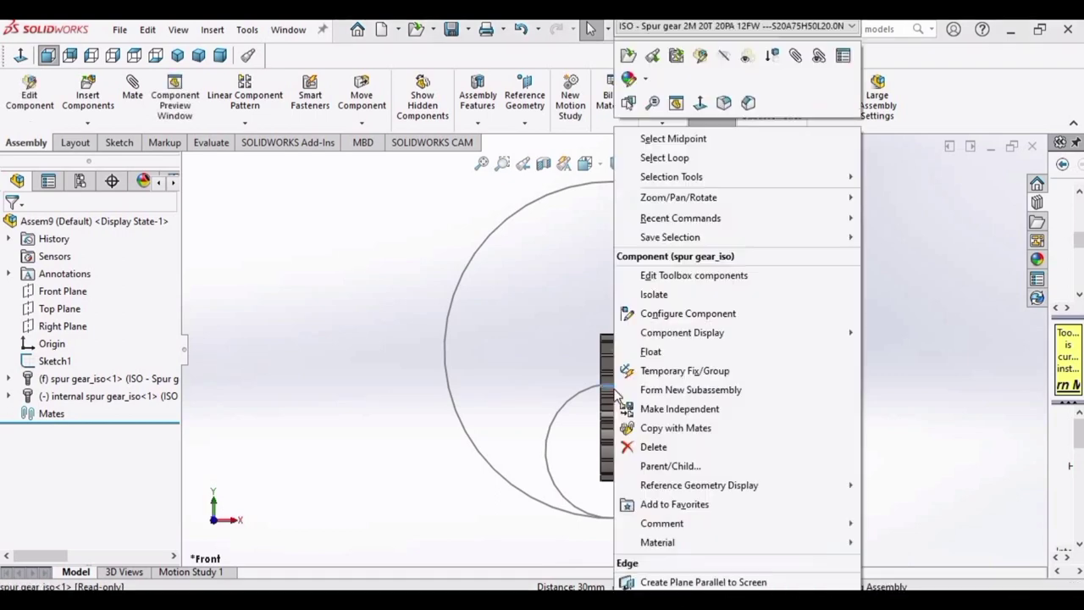
click(661, 350)
click(365, 121)
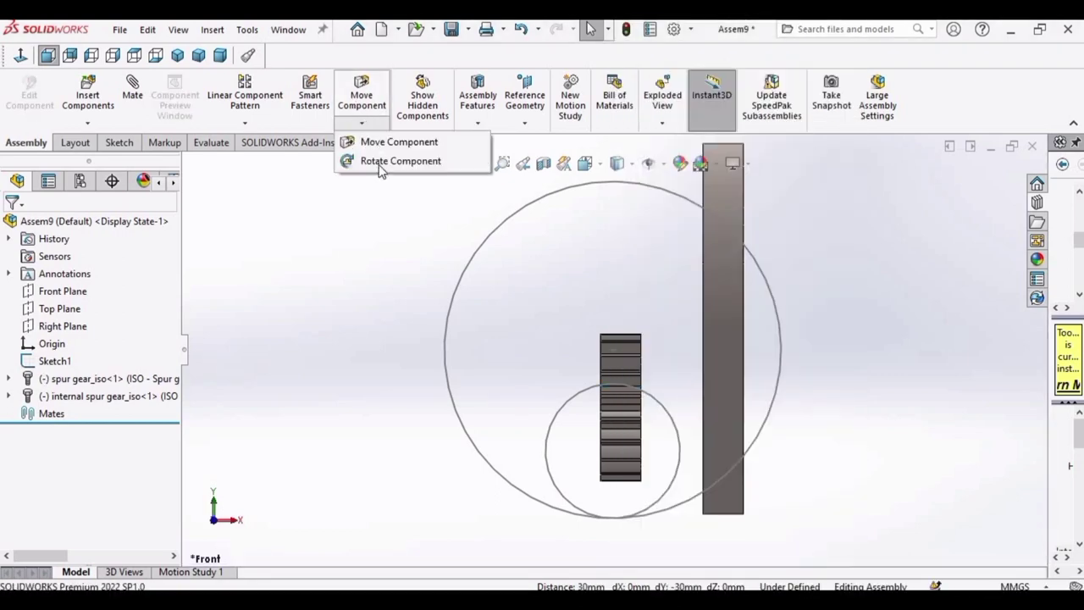
click(399, 160)
drag(621, 443, 627, 283)
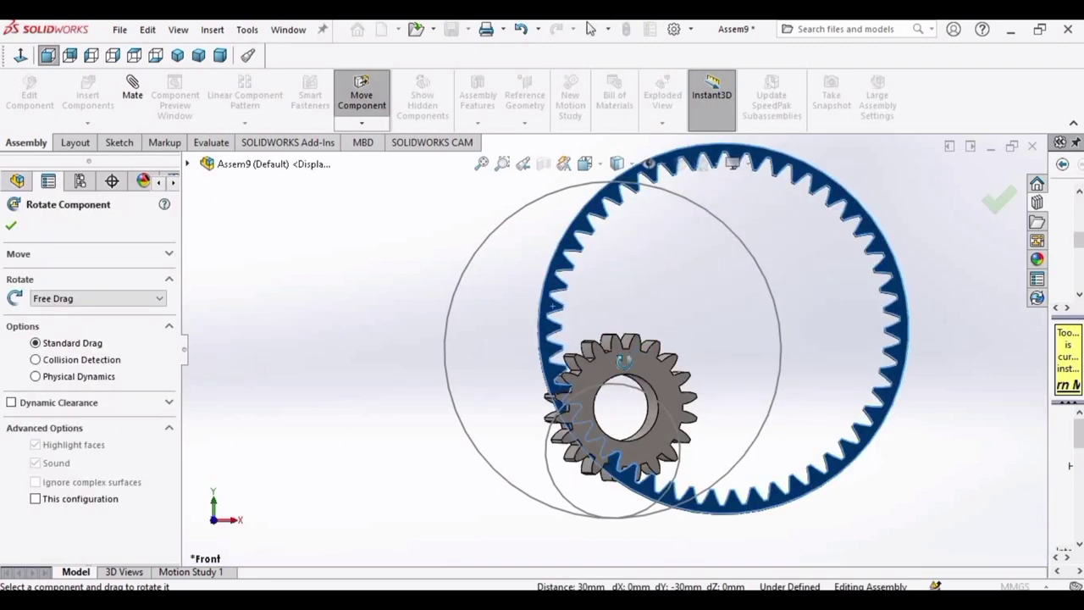
drag(623, 361, 629, 367)
key(Escape)
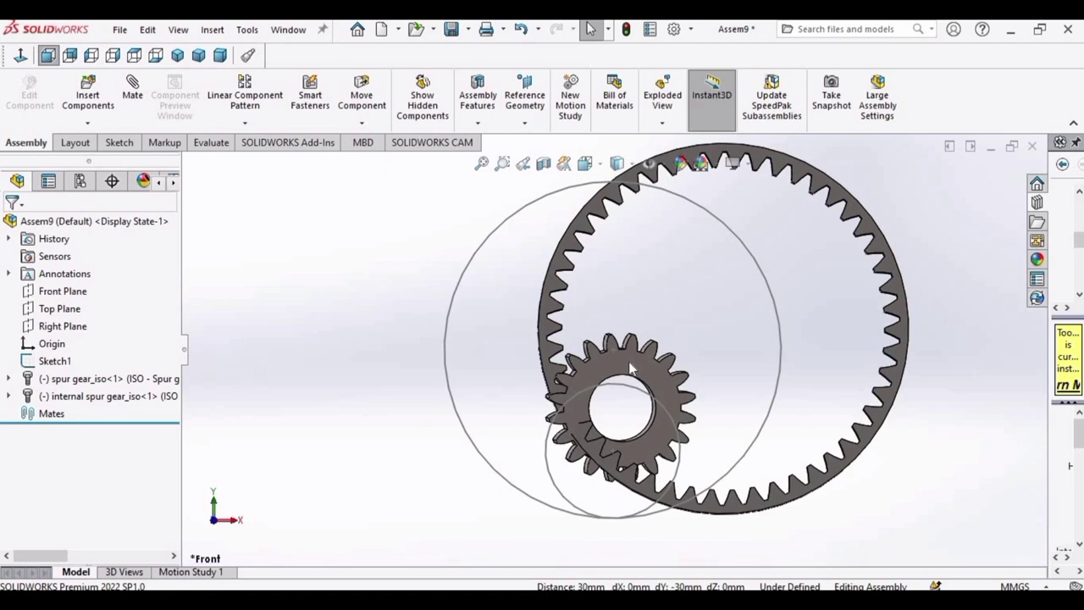
Mate the spur gear concentric to the Ø40 circle and the internal gear to the Ø100 circle.
scroll(629, 366, down, 2)
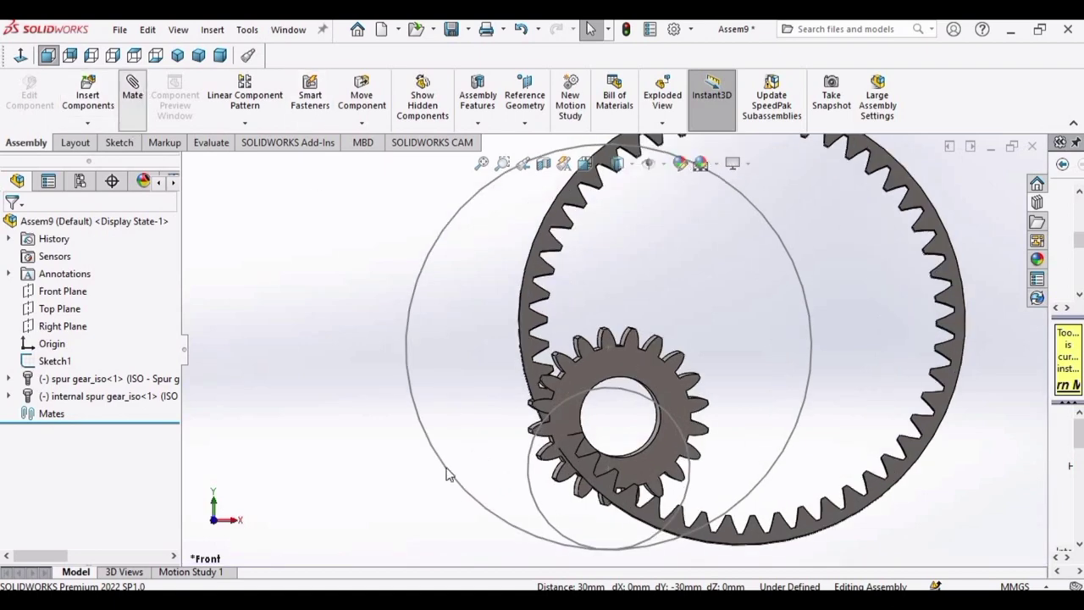
click(536, 506)
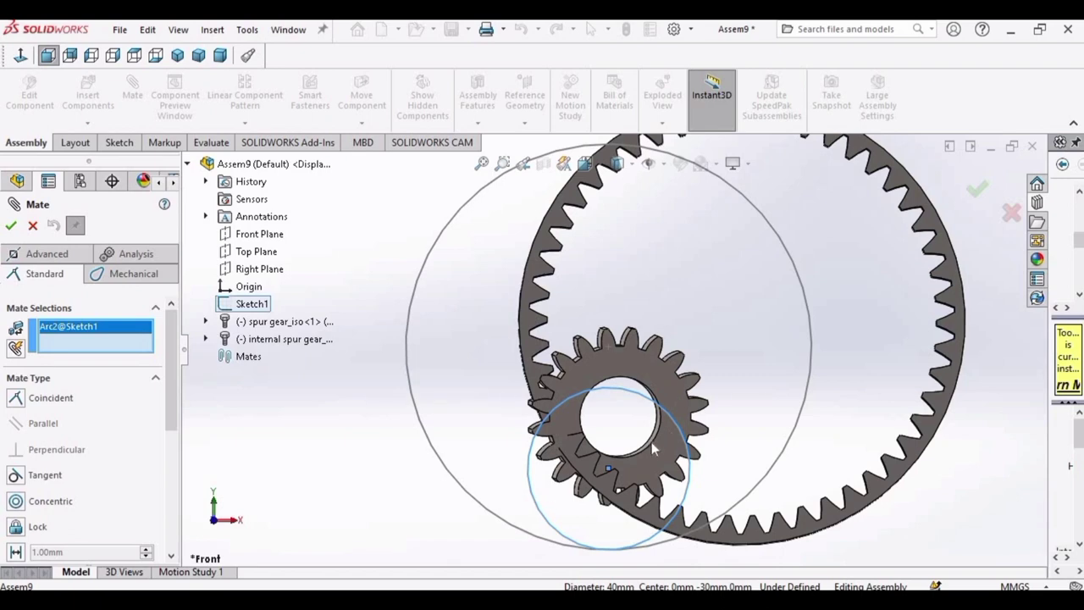
click(651, 442)
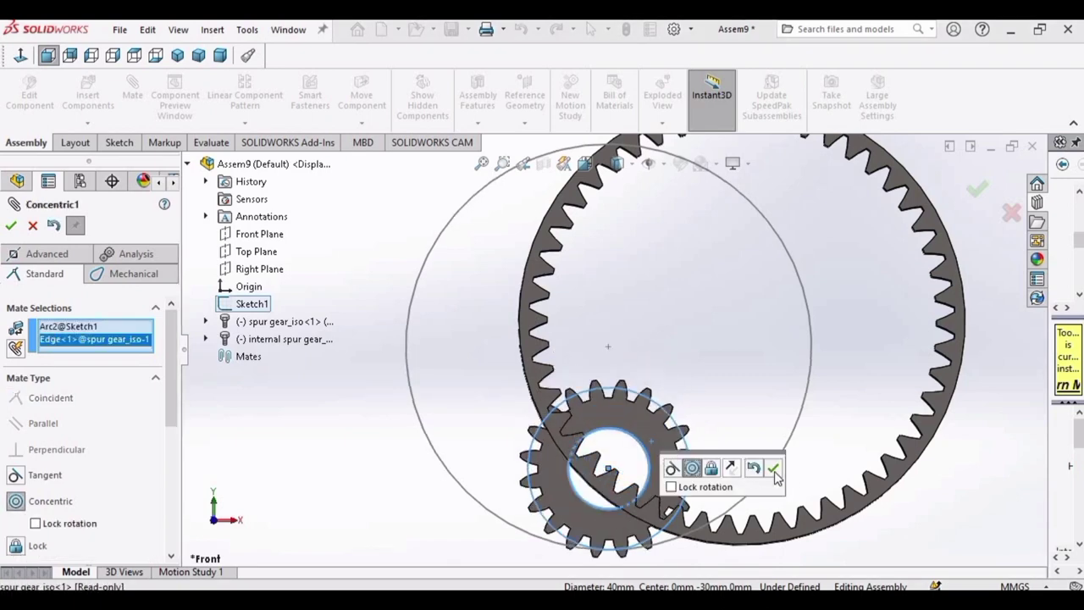
click(773, 470)
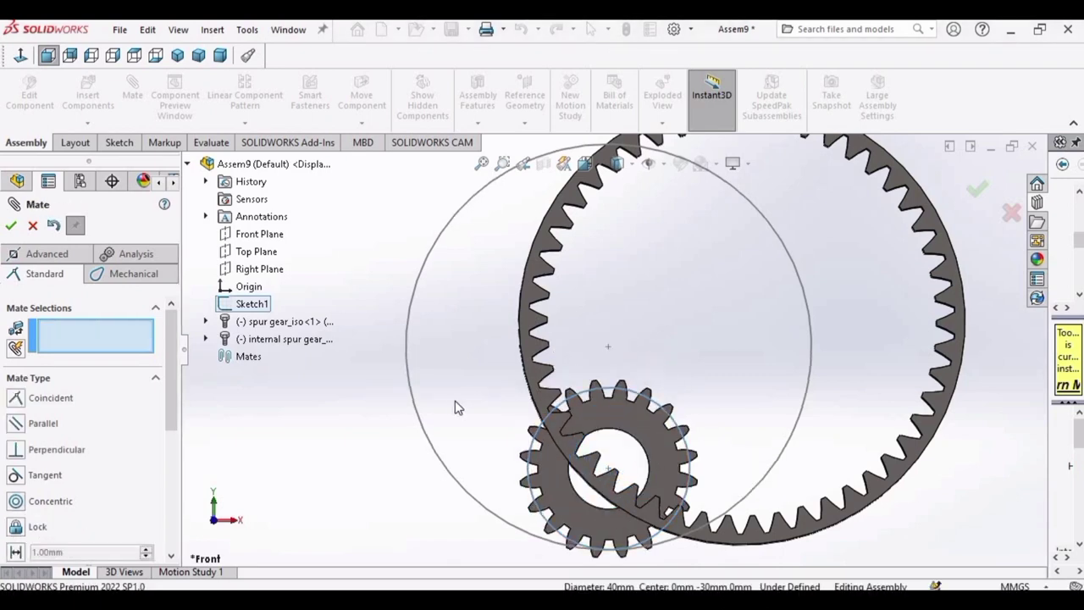
click(414, 415)
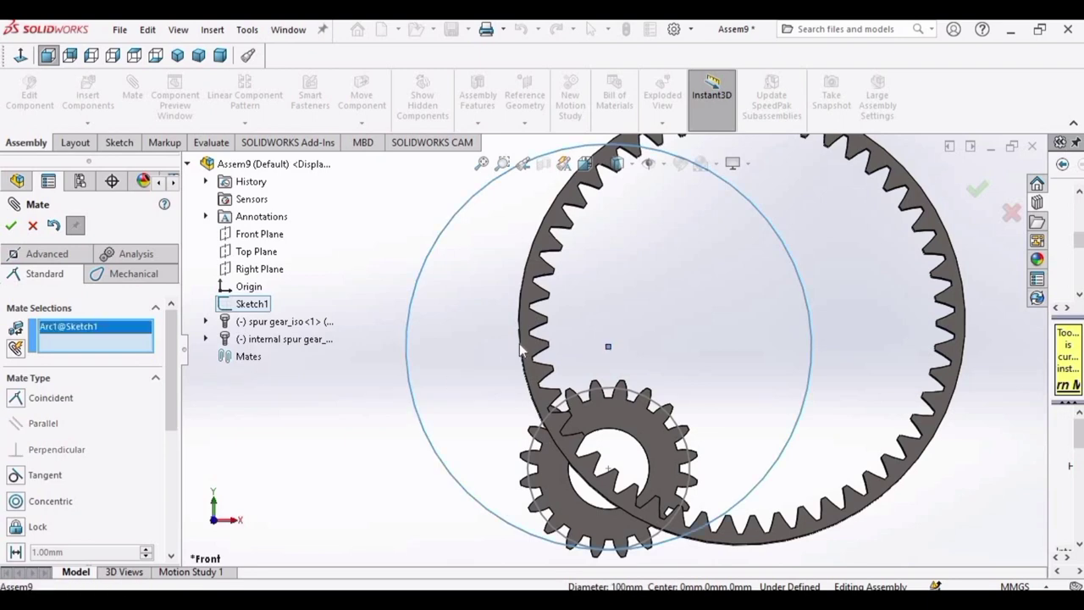
click(520, 346)
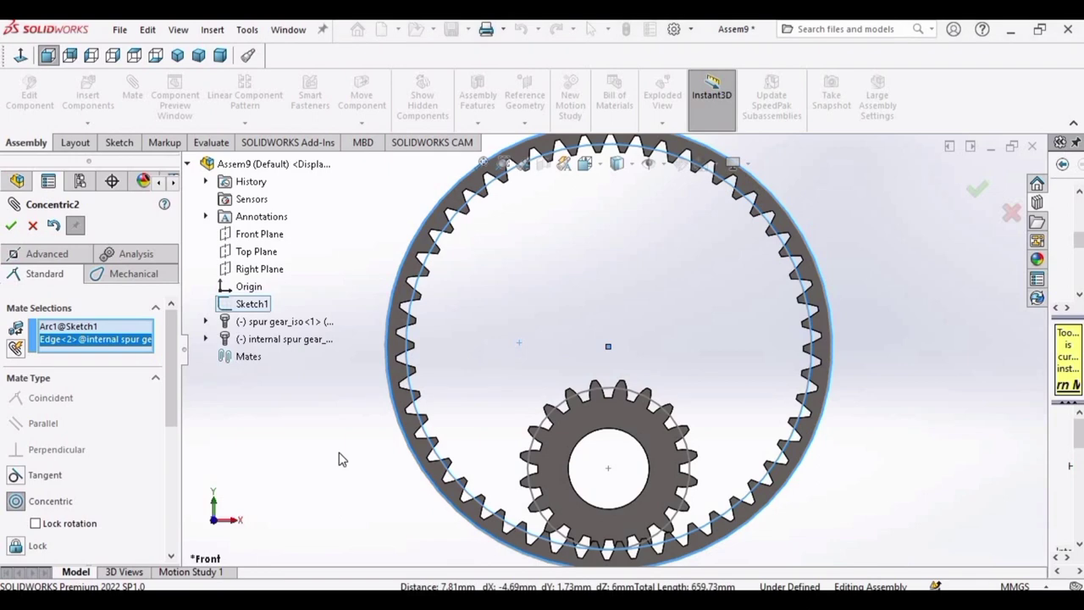
click(11, 227)
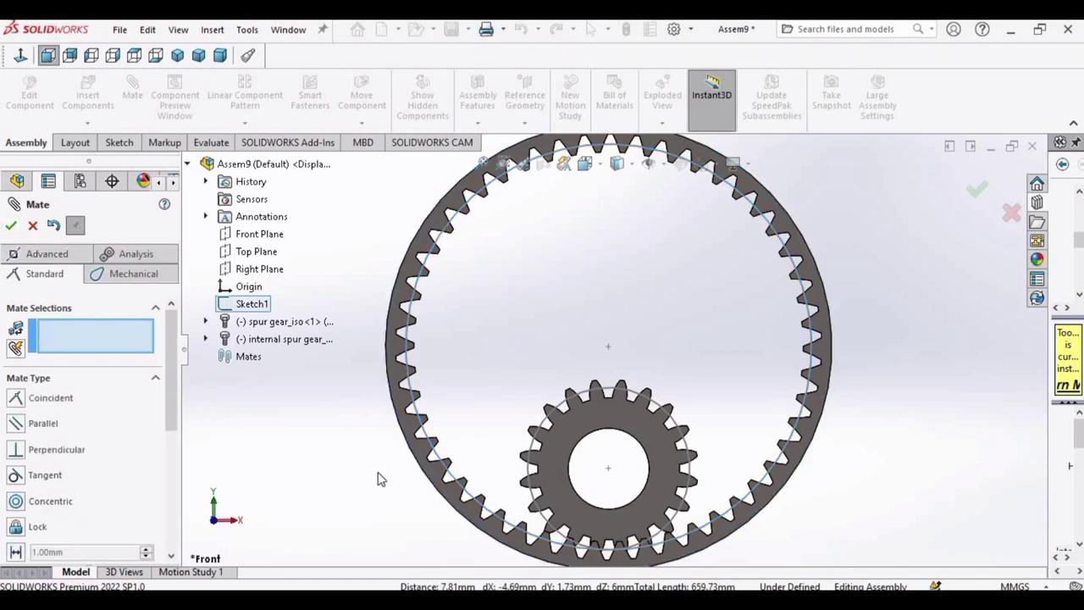
Slide the spur gear along its axis out of the ring gear to sit beside it.
mouse_move(475, 372)
middle_down()
mouse_move(627, 381)
mouse_move(463, 375)
middle_up()
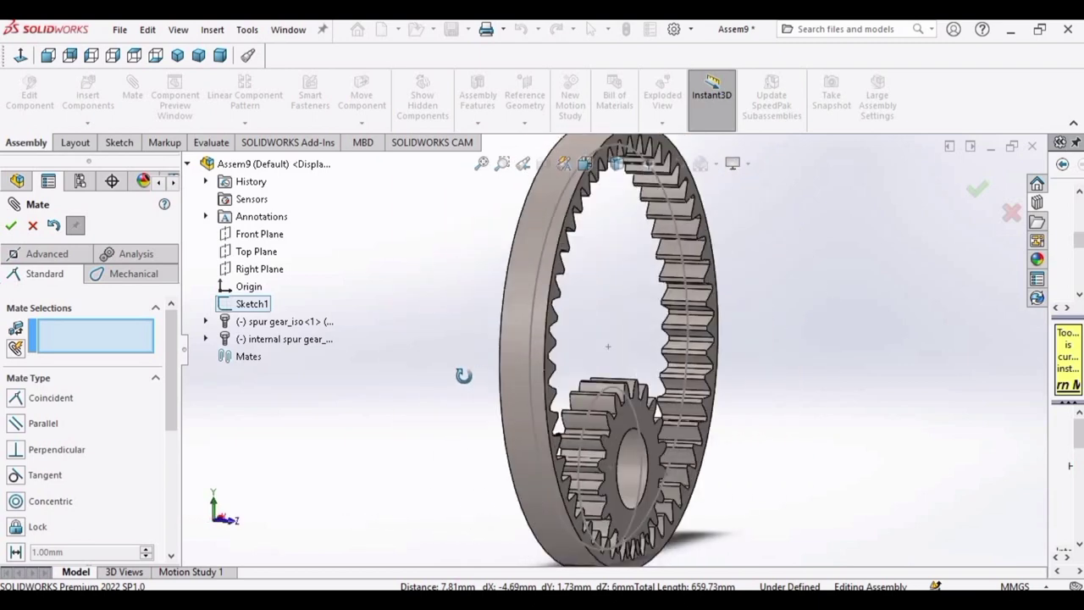
scroll(563, 398, up, 3)
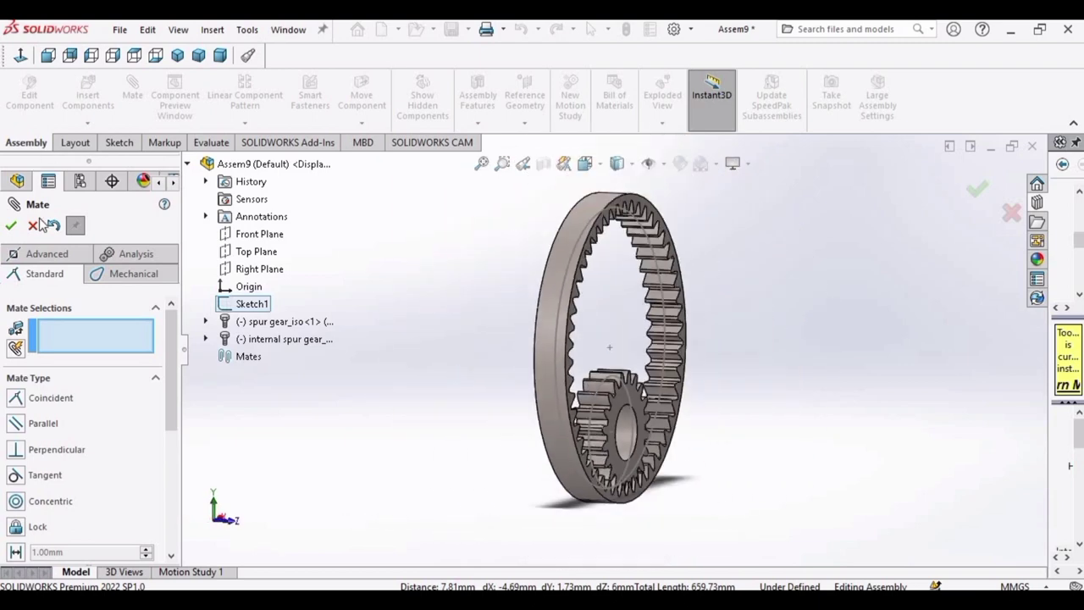
key(Escape)
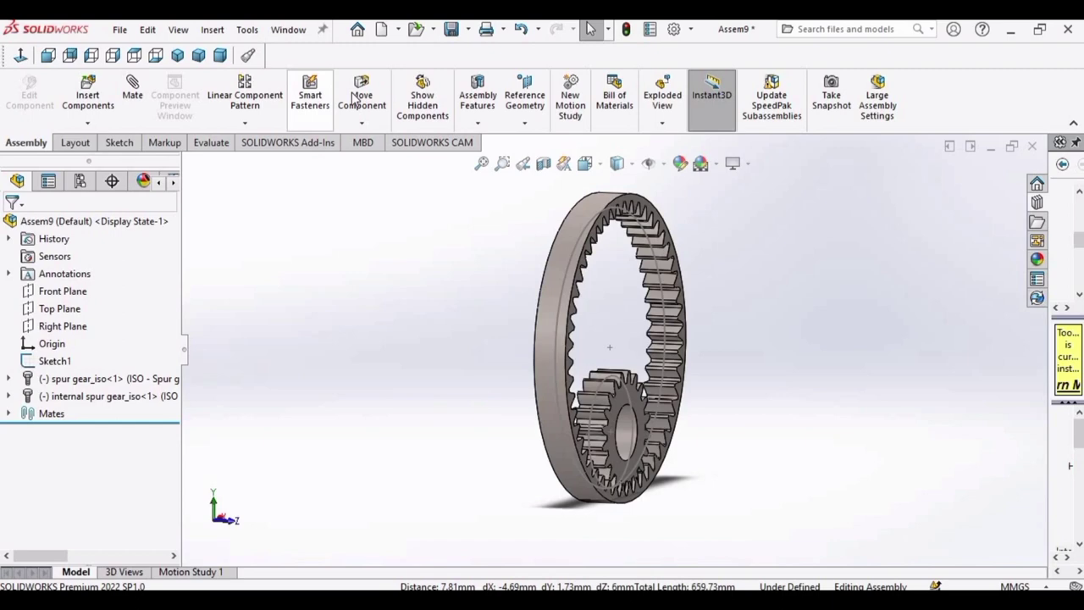
click(362, 95)
drag(512, 413, 540, 414)
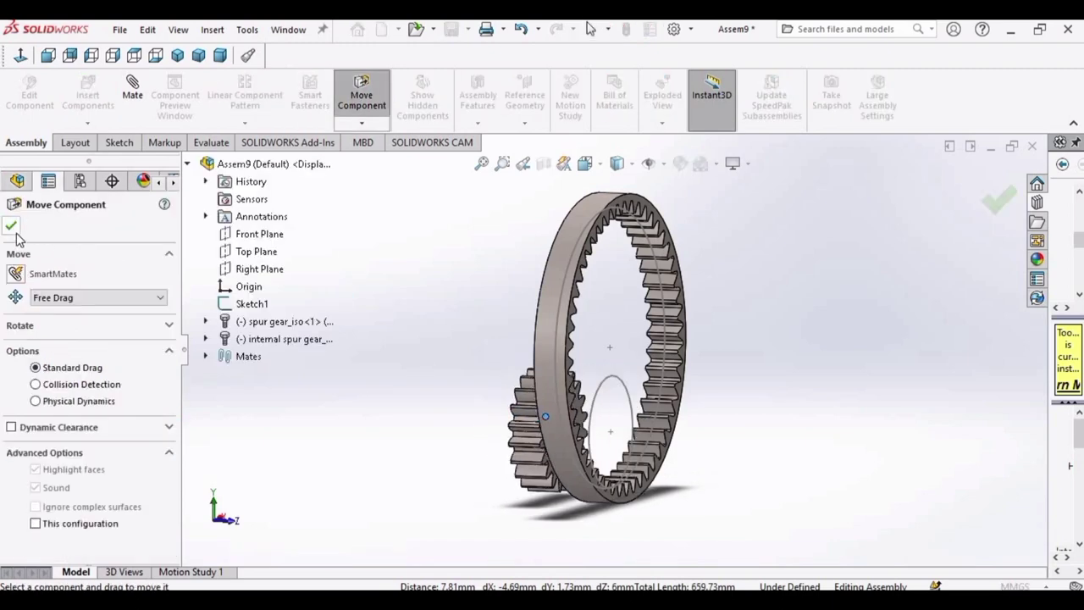
key(Escape)
middle_drag(363, 394, 347, 203)
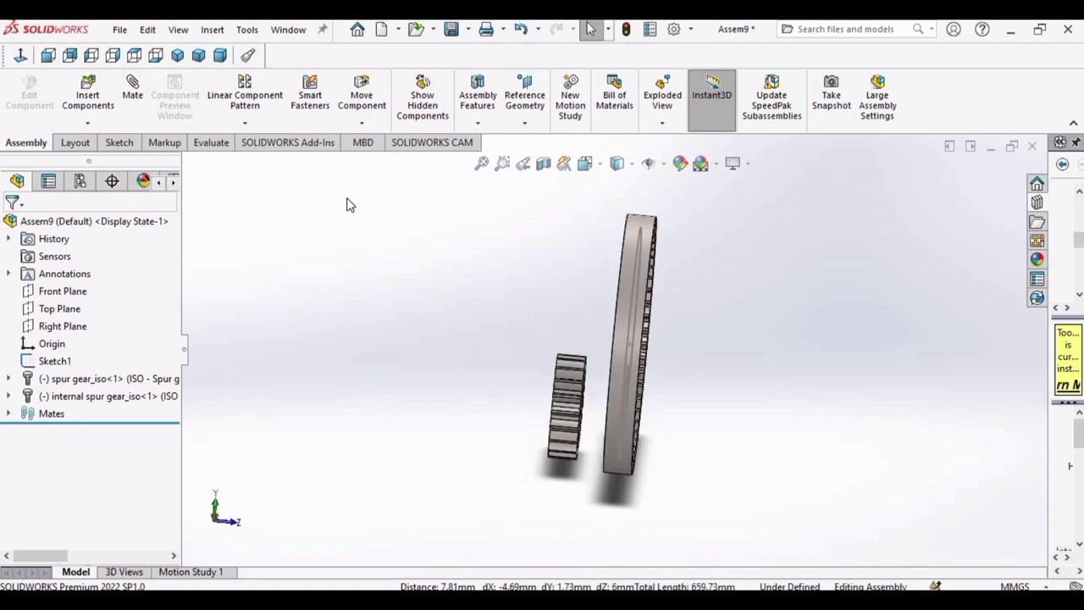
click(132, 92)
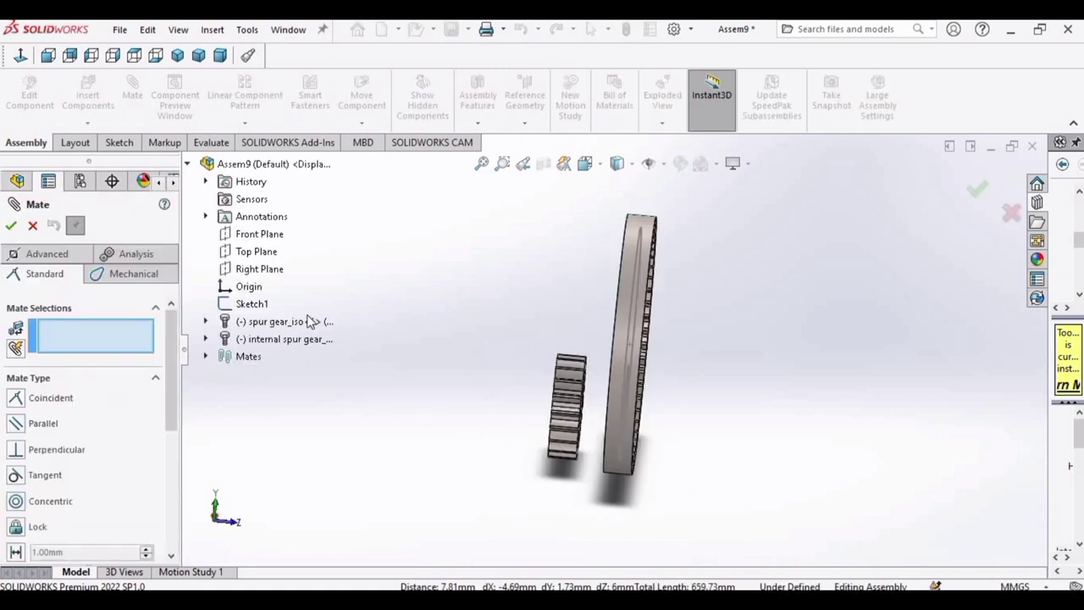
Mate a spur gear face coincident with the Front Plane.
click(254, 234)
middle_drag(452, 434, 602, 415)
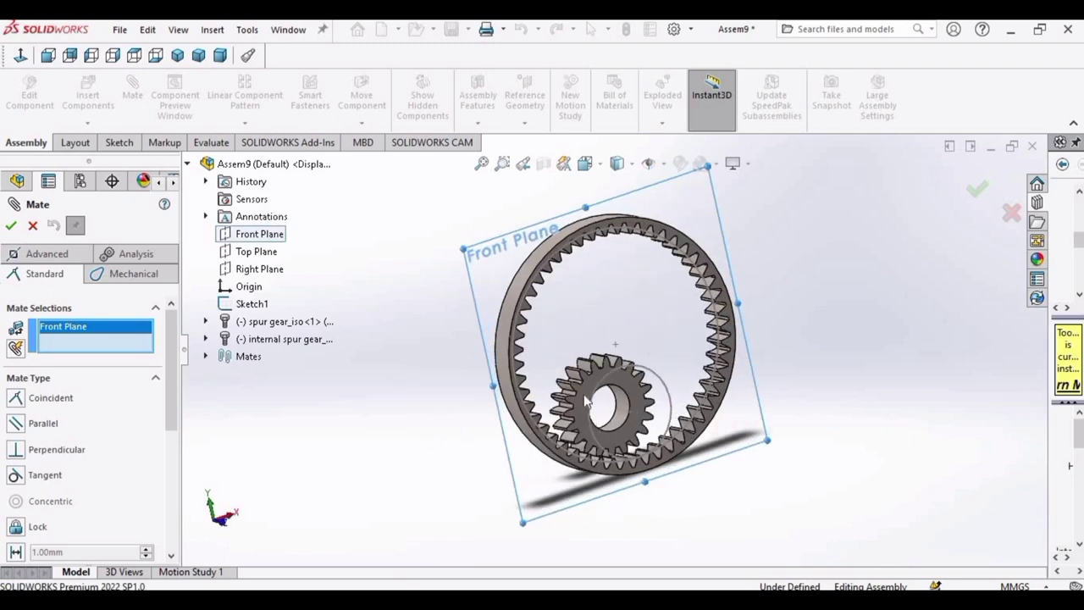
click(582, 402)
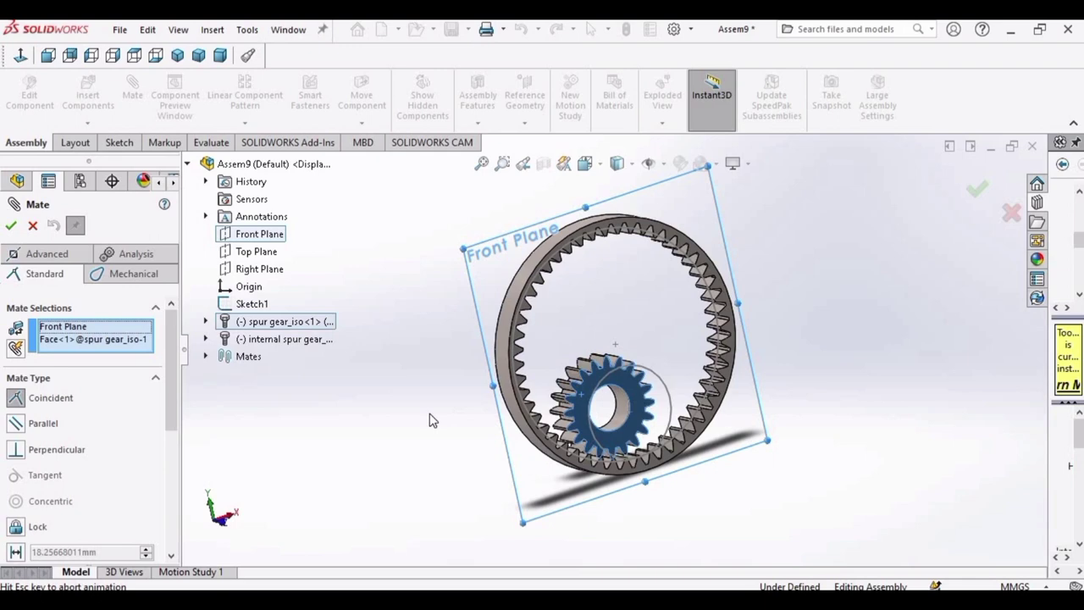
middle_drag(430, 423, 500, 438)
key(Return)
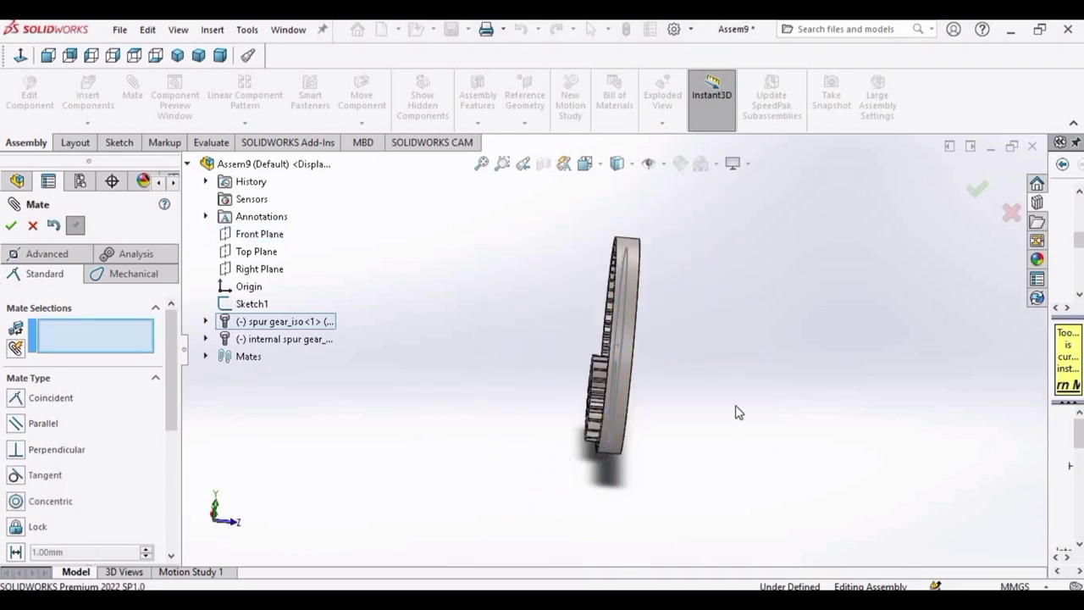
Mate a ring gear face coincident with the Front Plane.
middle_drag(709, 409, 678, 389)
middle_drag(617, 363, 564, 347)
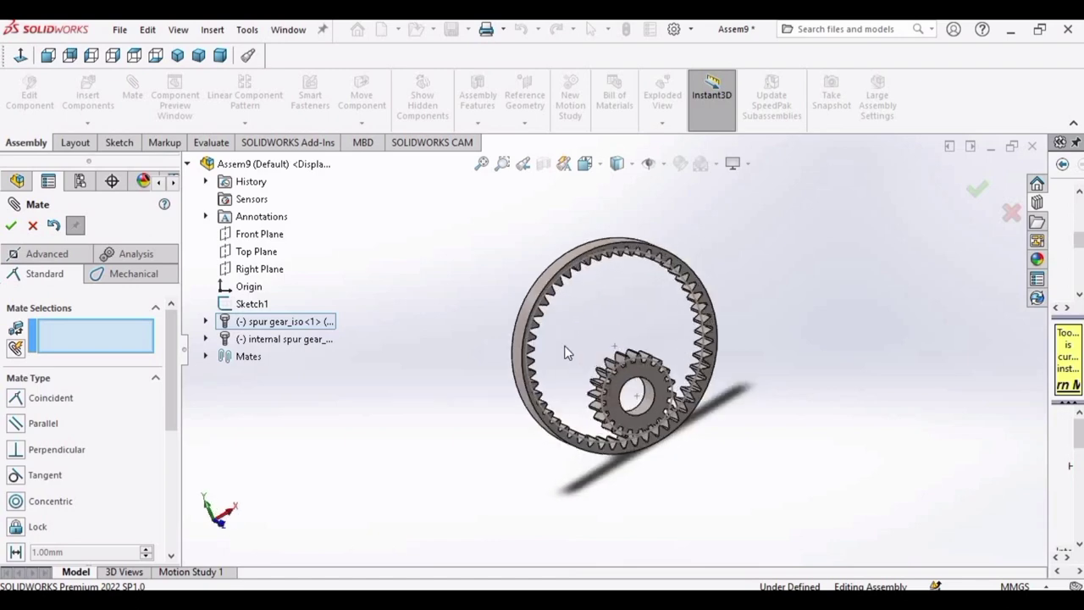
scroll(581, 337, down, 5)
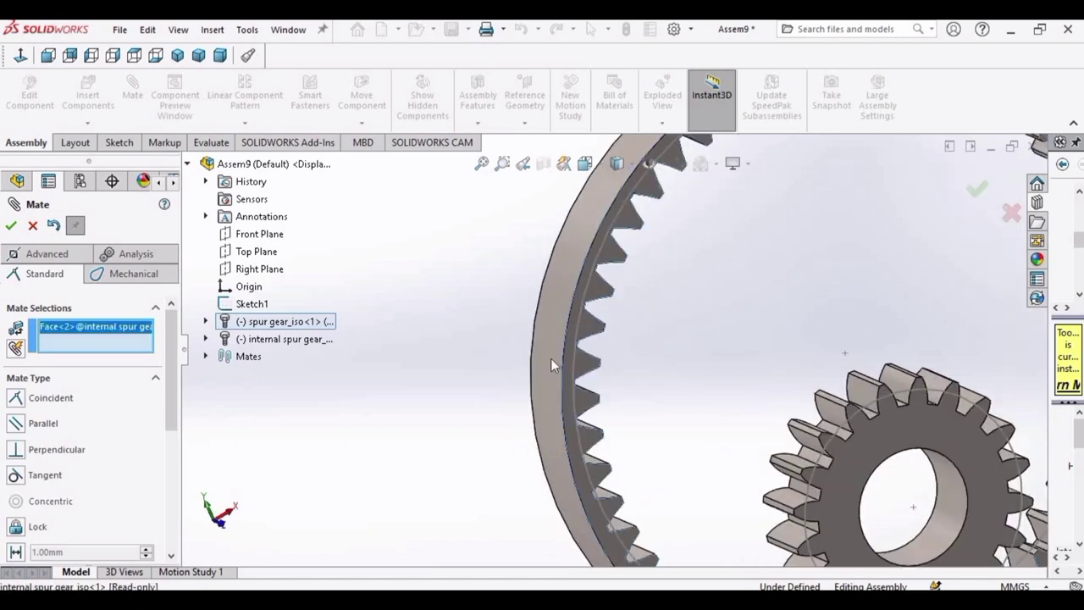
middle_drag(557, 362, 623, 388)
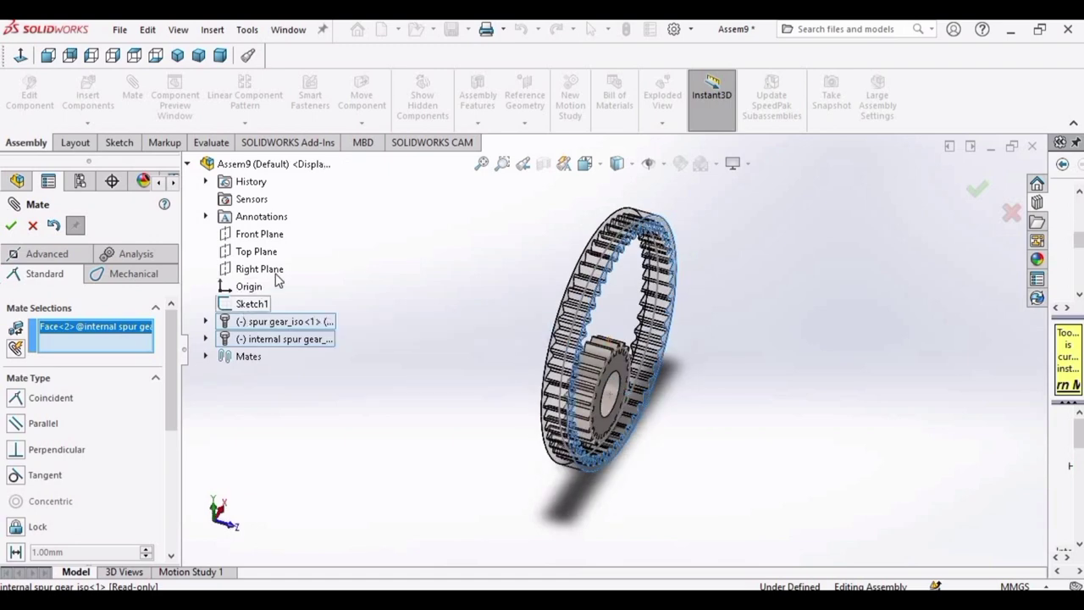
click(259, 235)
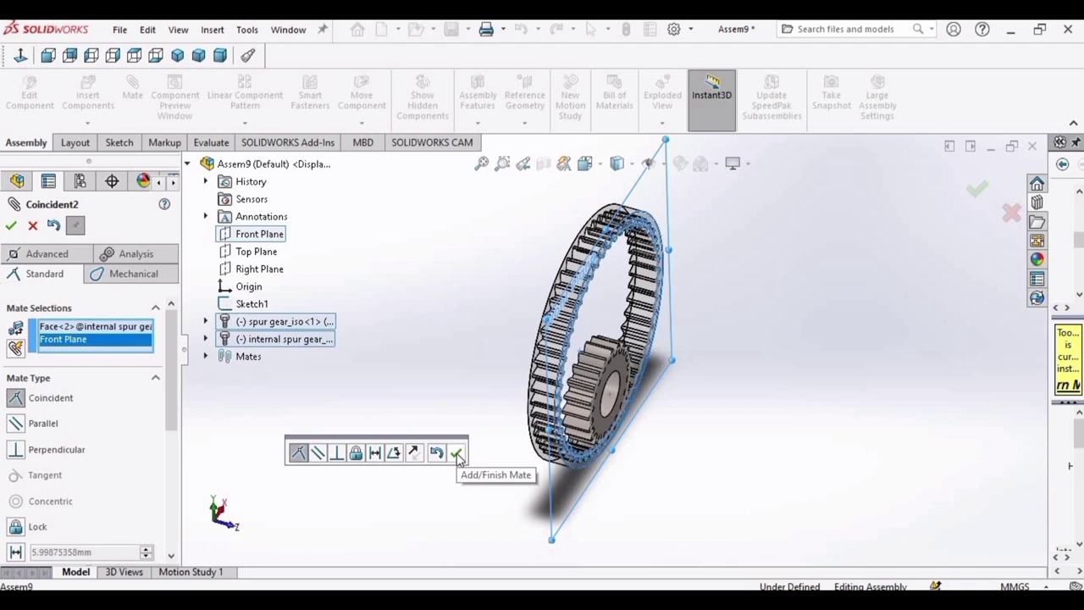
click(457, 454)
middle_drag(457, 454, 593, 392)
scroll(597, 443, up, 5)
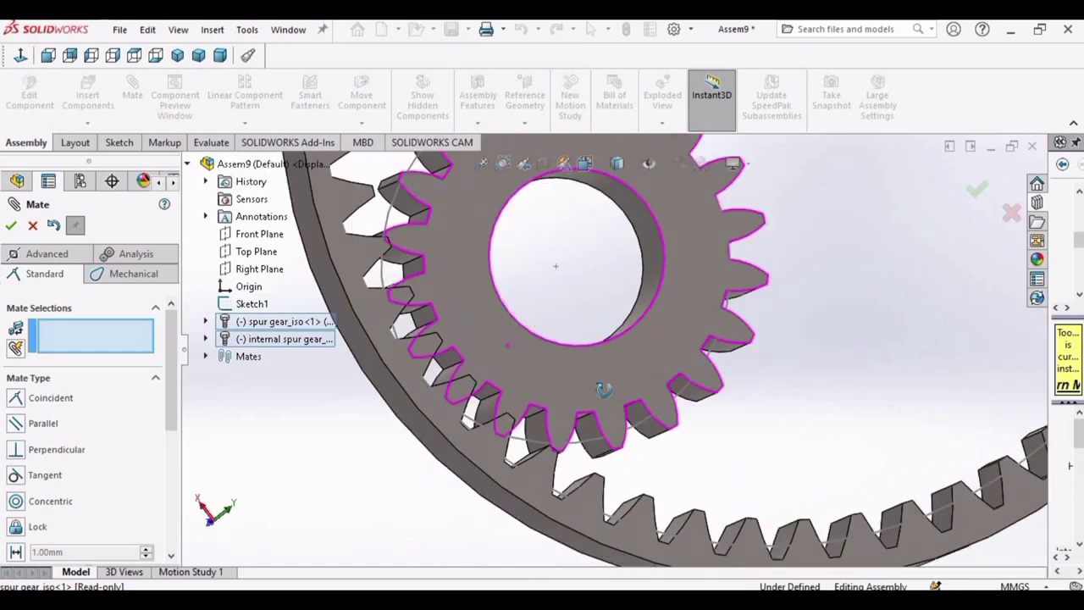
scroll(519, 331, down, 3)
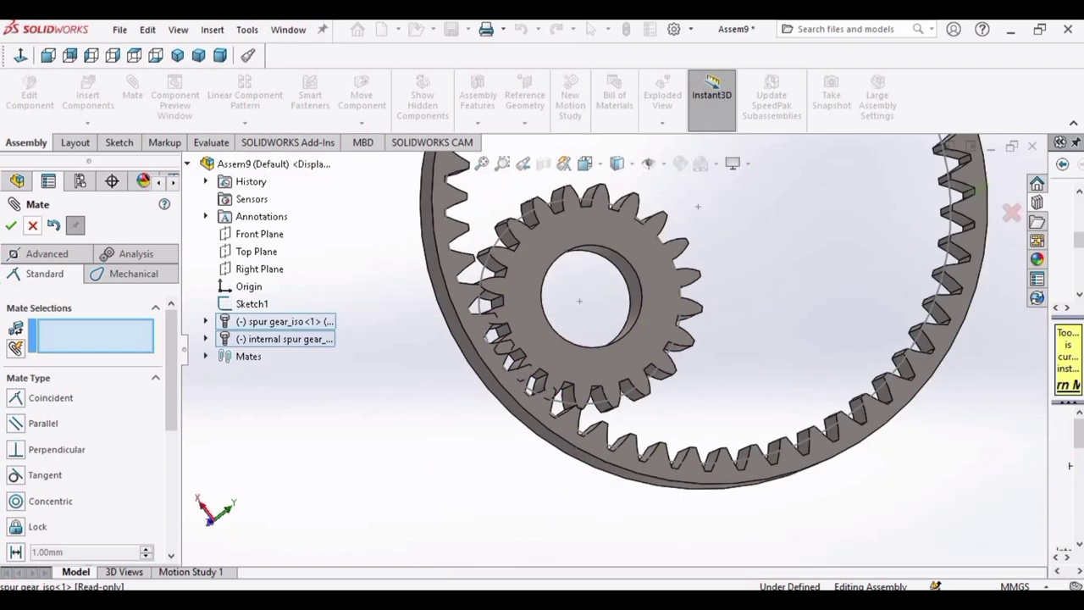
With Rotate Component, turn the spur gear on its axis until its teeth engage the ring gear's teeth.
click(12, 225)
scroll(603, 315, down, 5)
scroll(603, 315, up, 2)
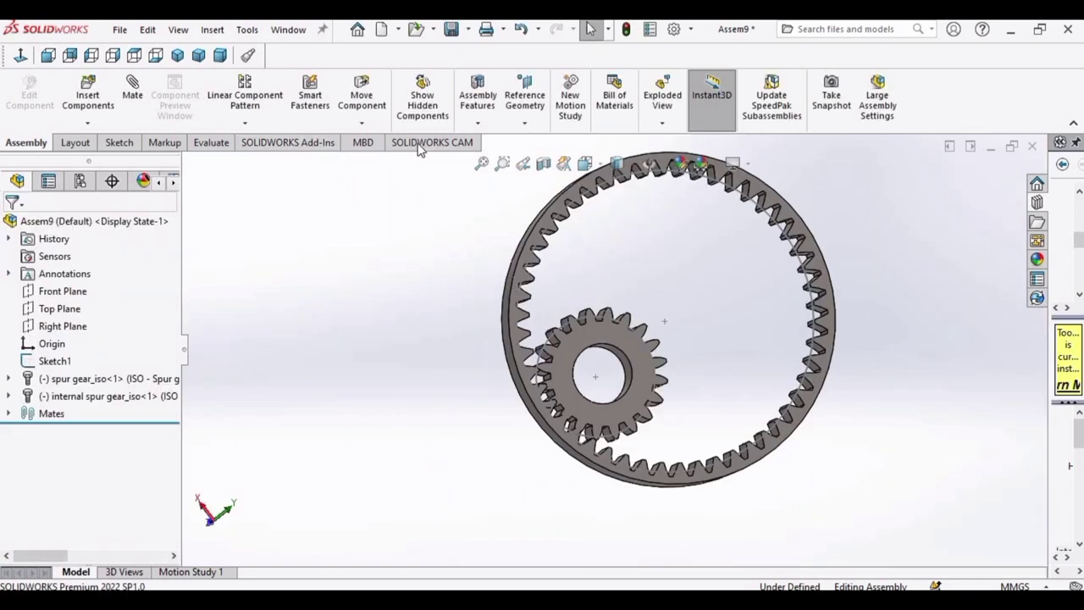
click(361, 123)
click(394, 160)
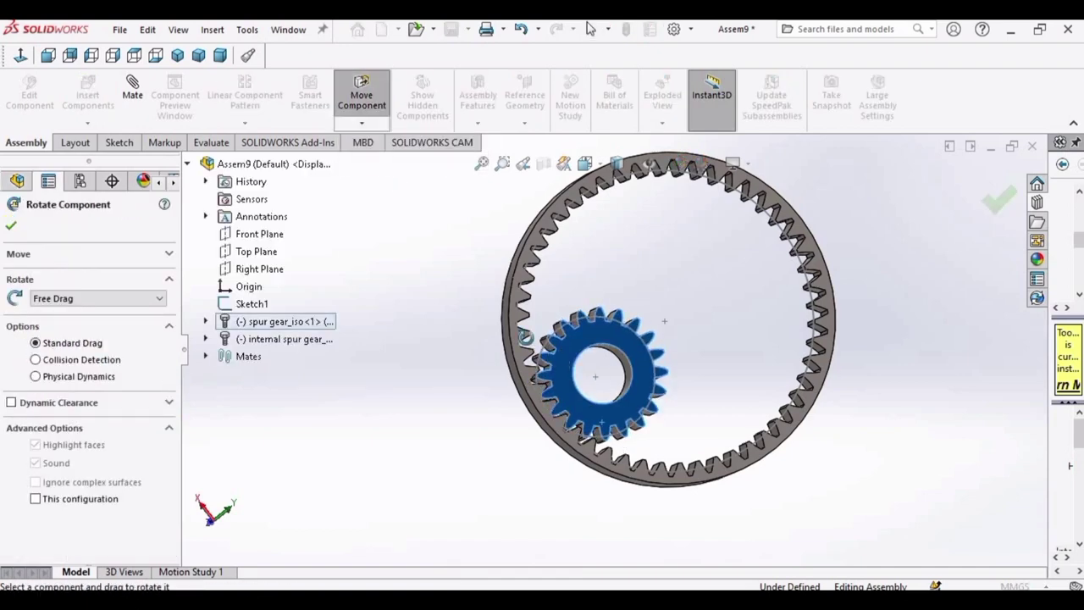
scroll(527, 338, up, 5)
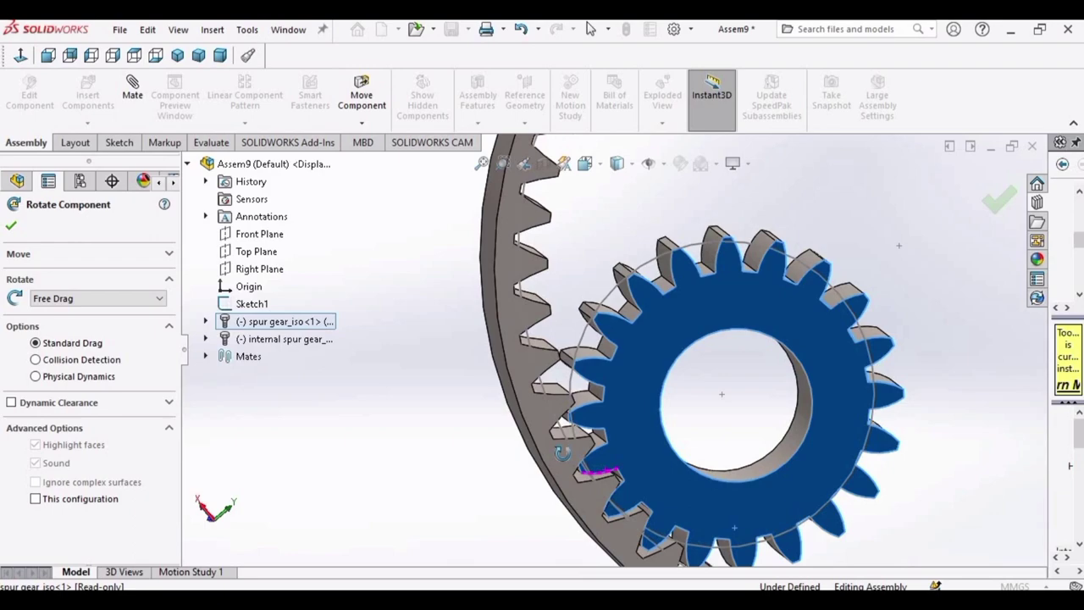
middle_drag(673, 505, 694, 424)
scroll(714, 400, up, 5)
drag(714, 399, 706, 400)
key(Escape)
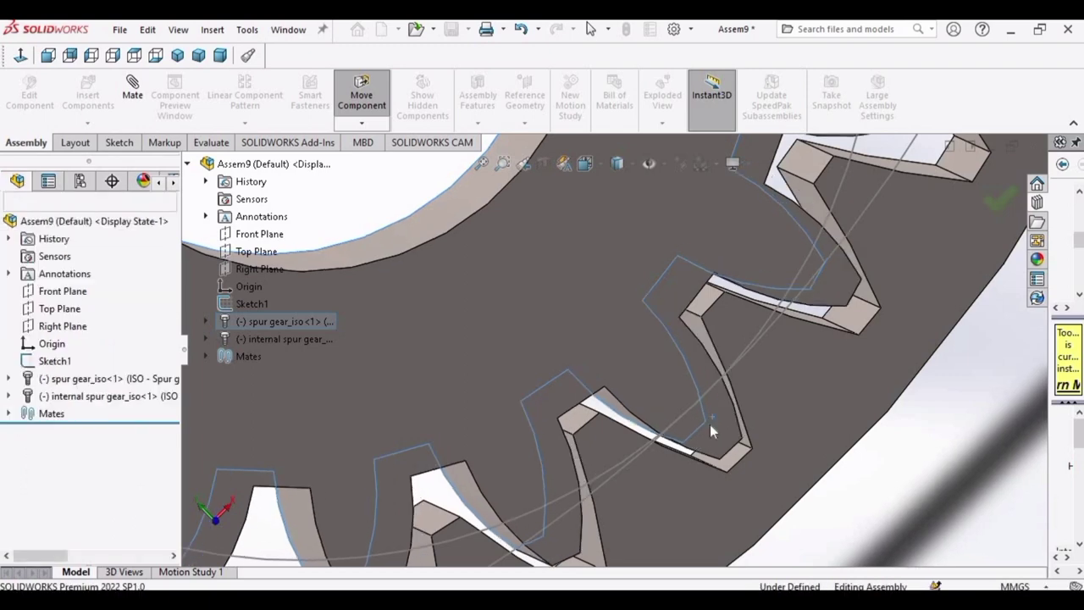
scroll(545, 304, up, 8)
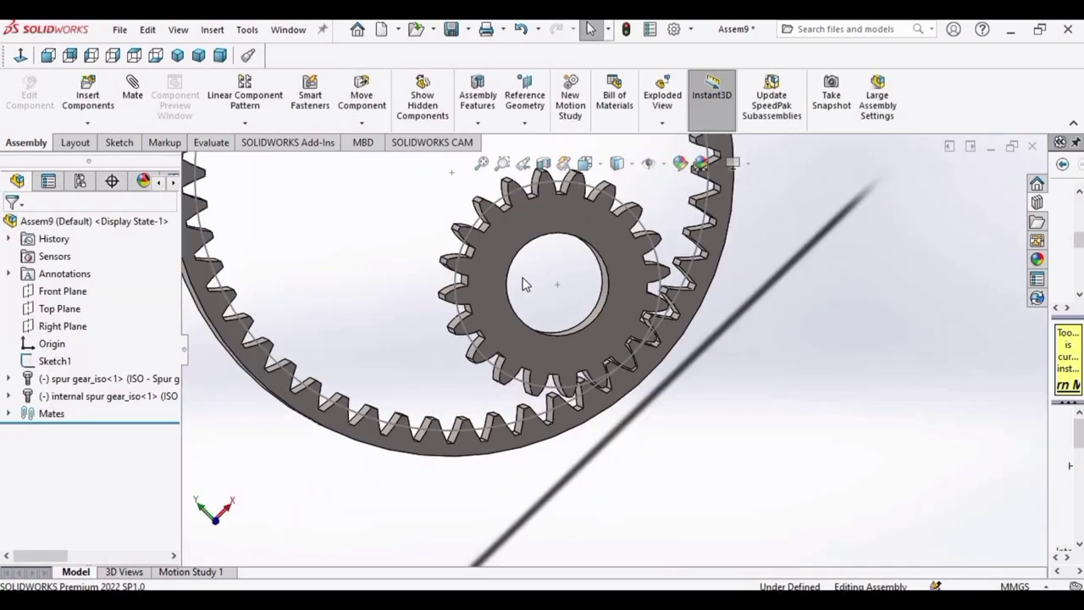
scroll(523, 279, up, 5)
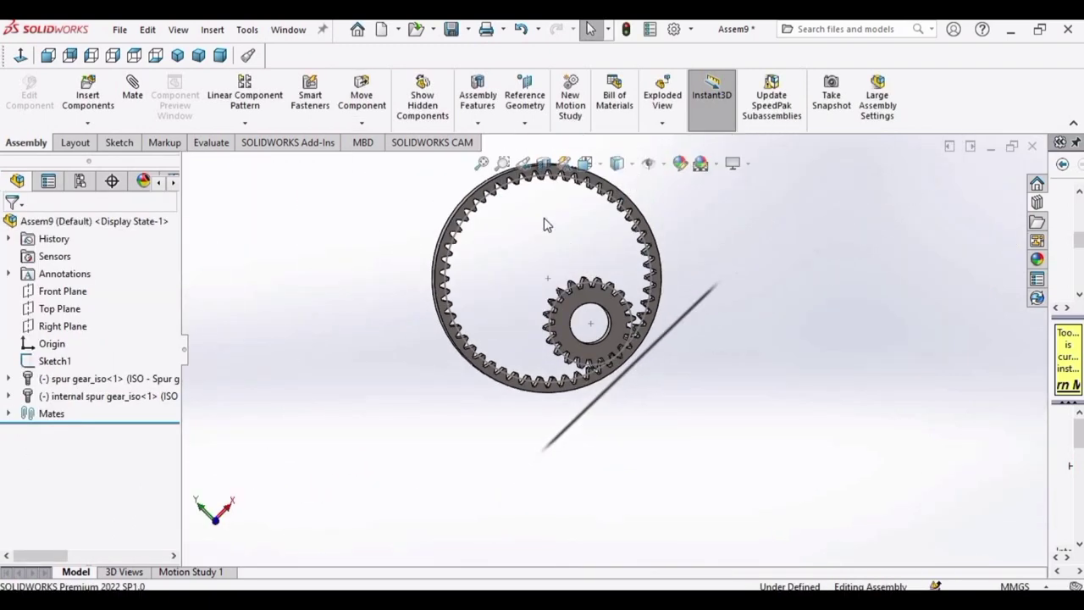
scroll(544, 218, down, 2)
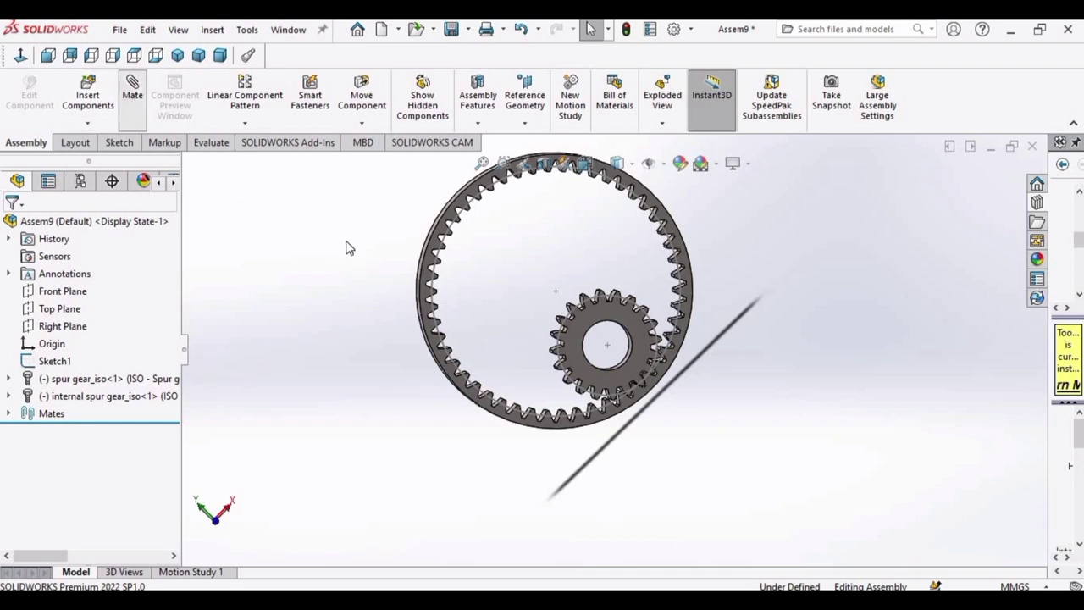
Start a new mate on the ring gear's face and show the spur gear's TooCutSke sketch.
click(132, 85)
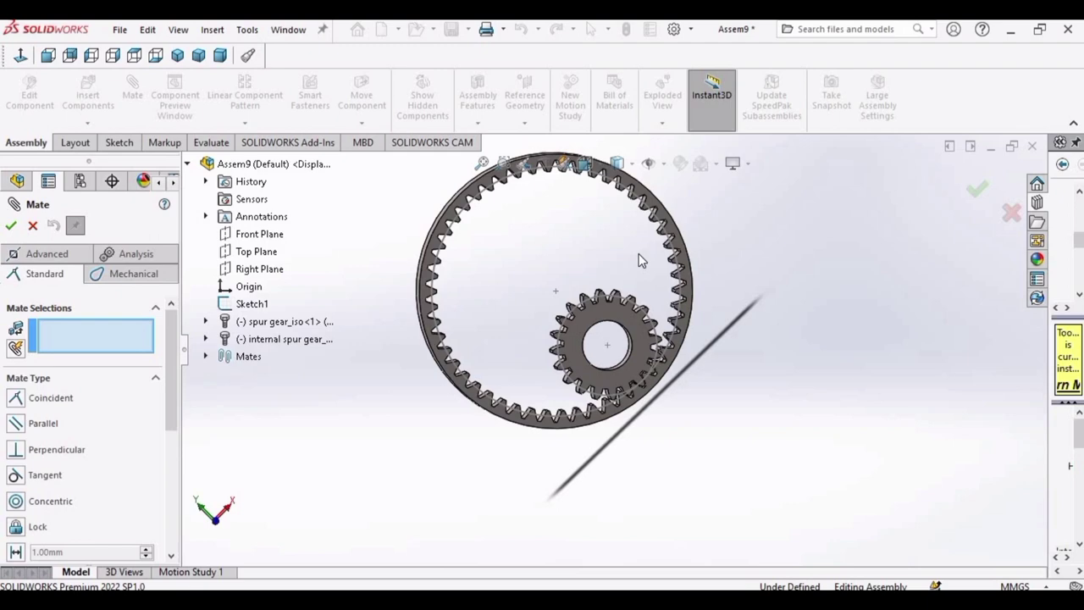
middle_drag(728, 209, 648, 231)
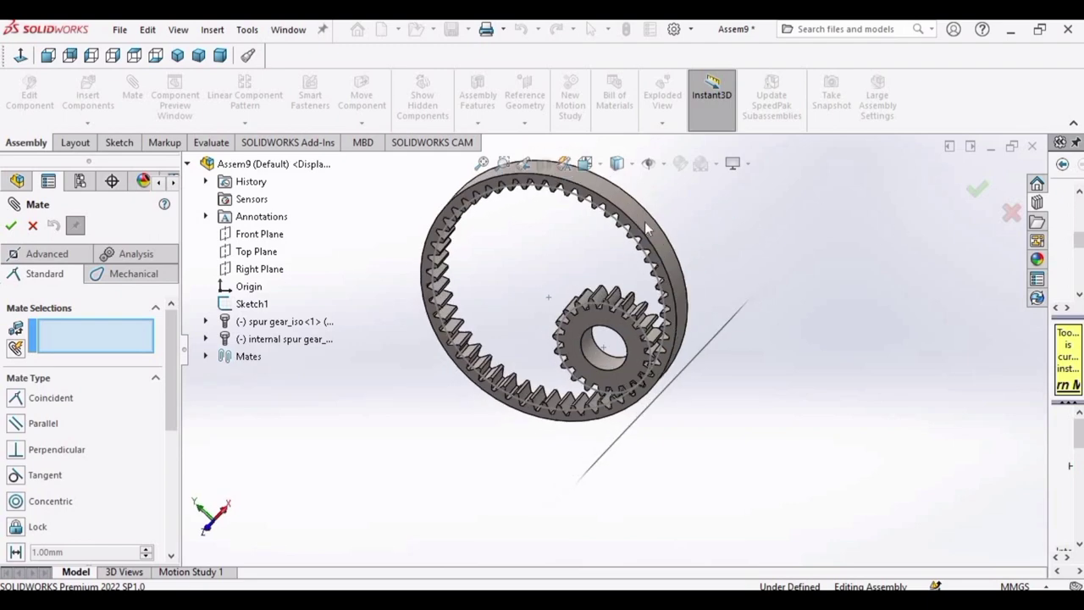
click(500, 369)
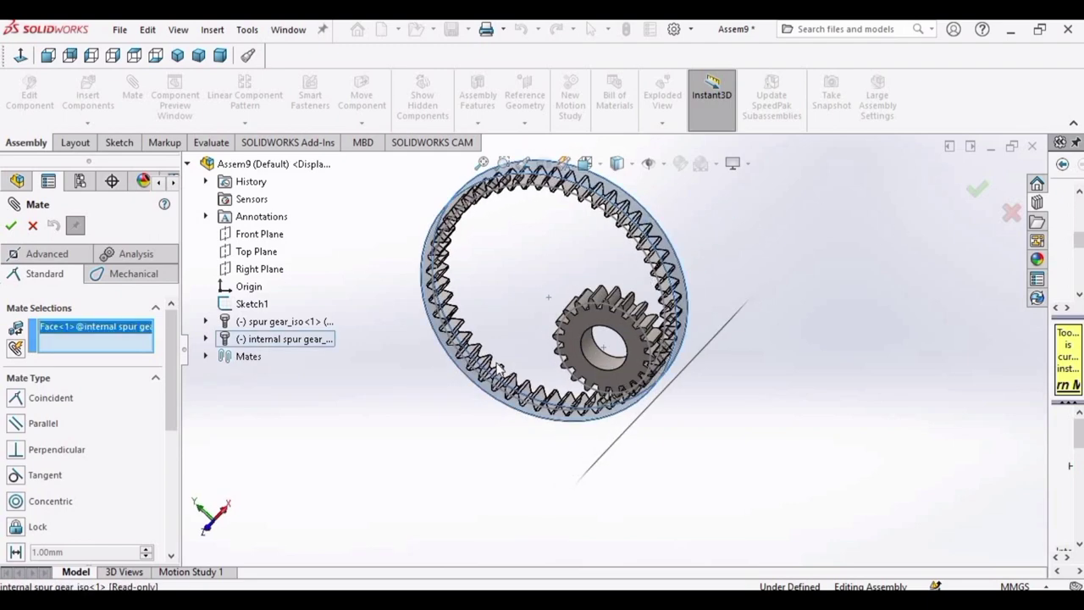
click(206, 322)
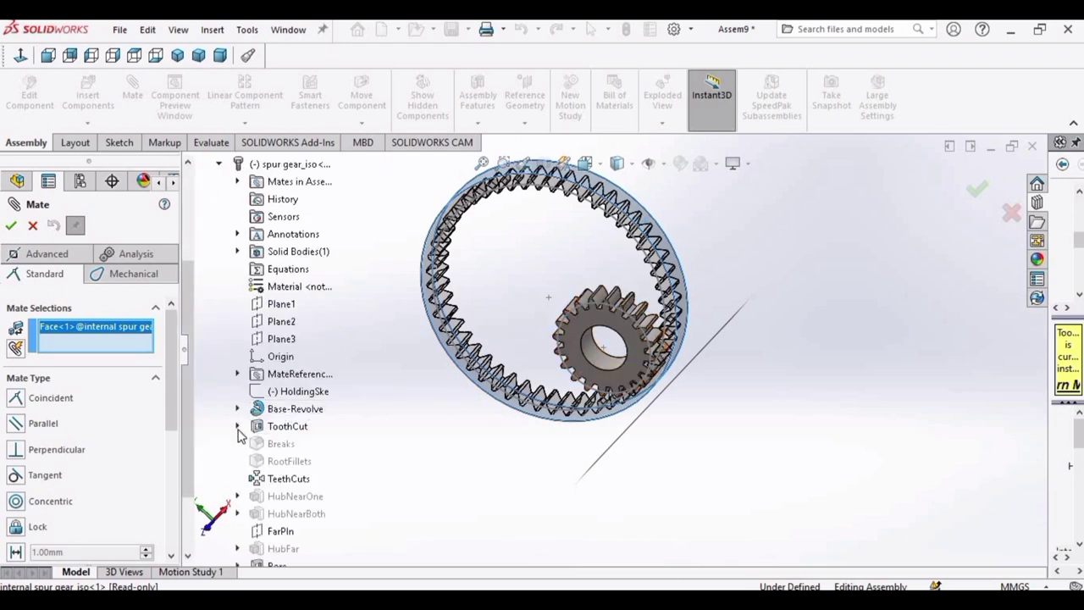
click(237, 426)
right_click(292, 444)
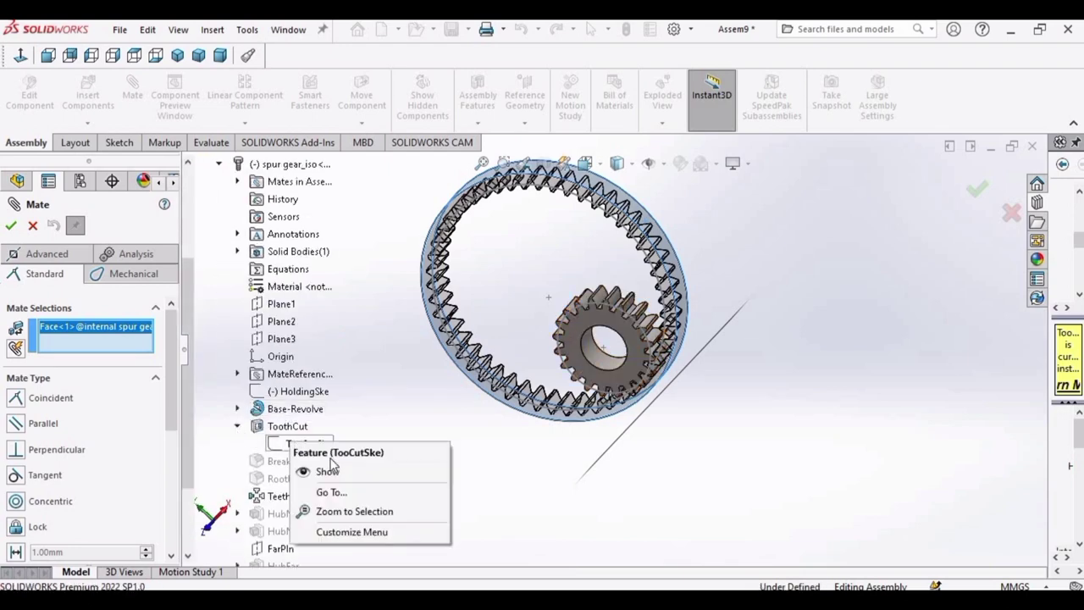
click(327, 471)
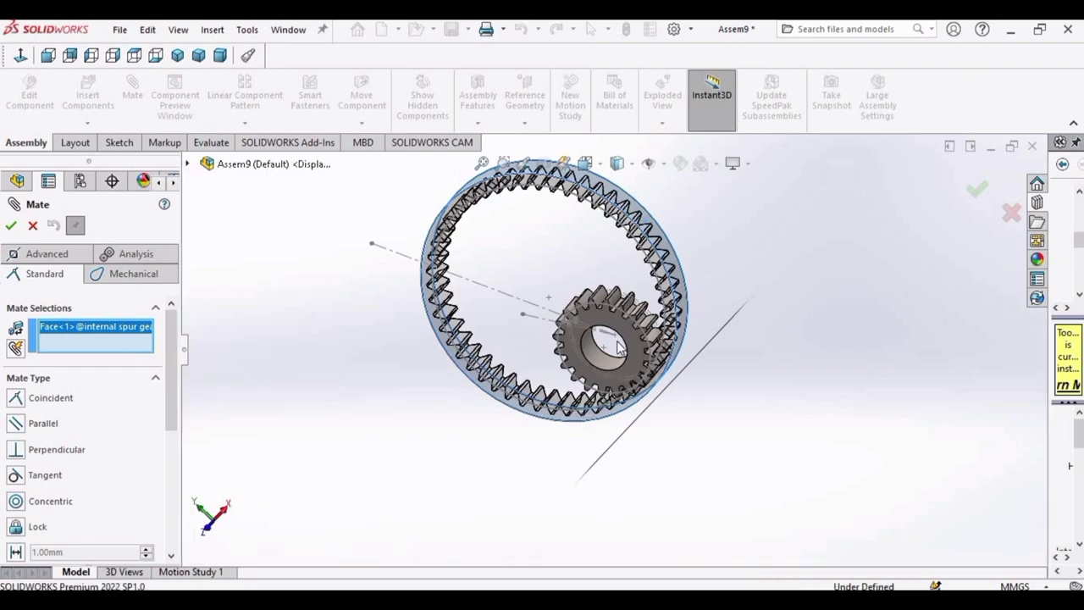
Select the spur gear's pitch arc as the second mate reference.
scroll(614, 348, down, 5)
mouse_move(614, 348)
middle_down()
mouse_move(646, 249)
mouse_move(630, 339)
middle_up()
scroll(630, 334, down, 10)
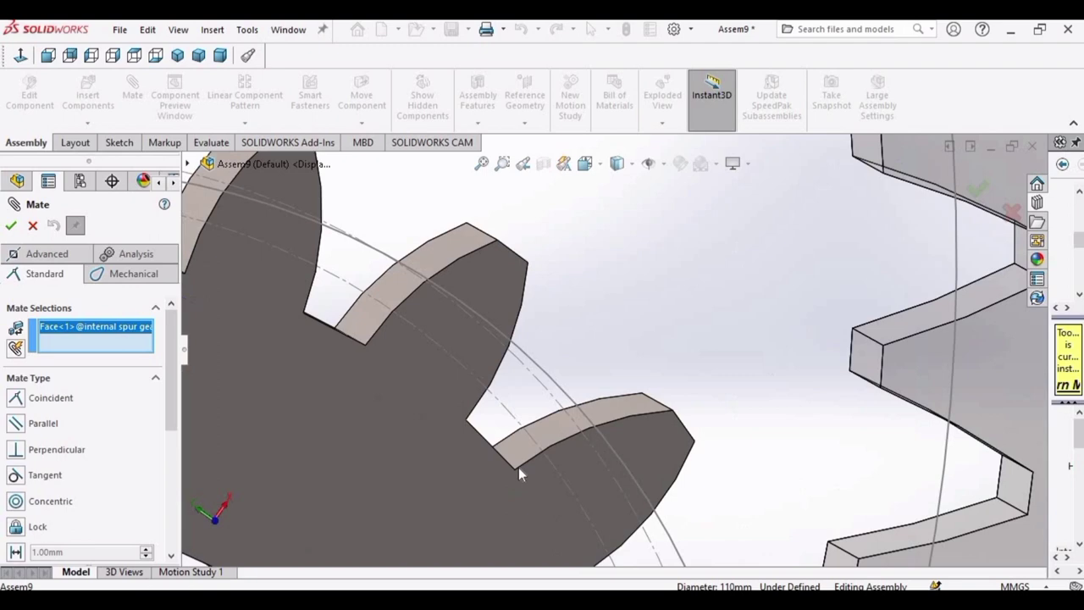
scroll(575, 393, down, 8)
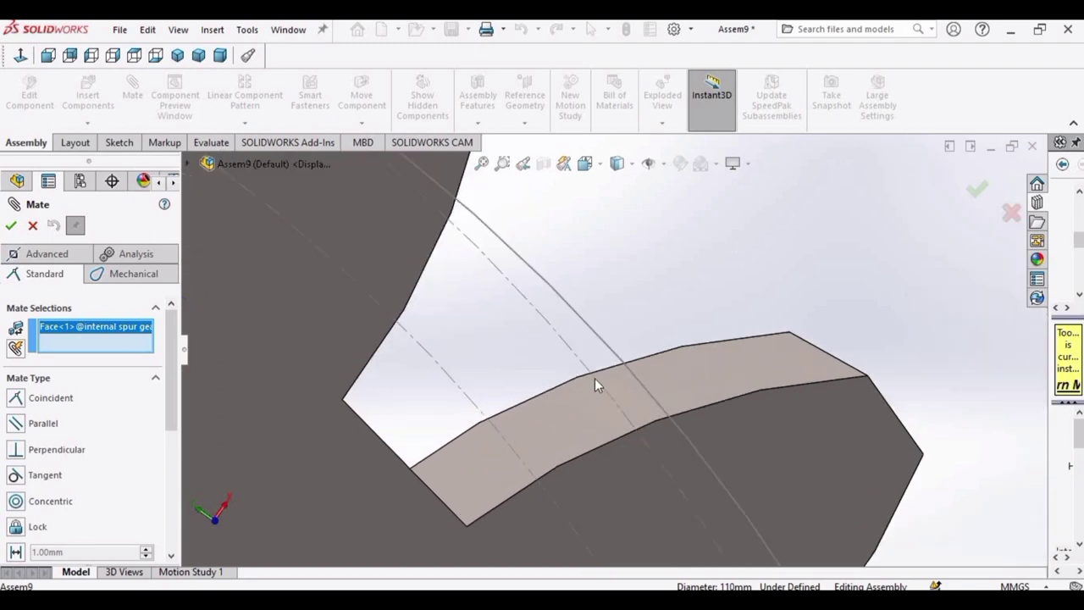
click(578, 350)
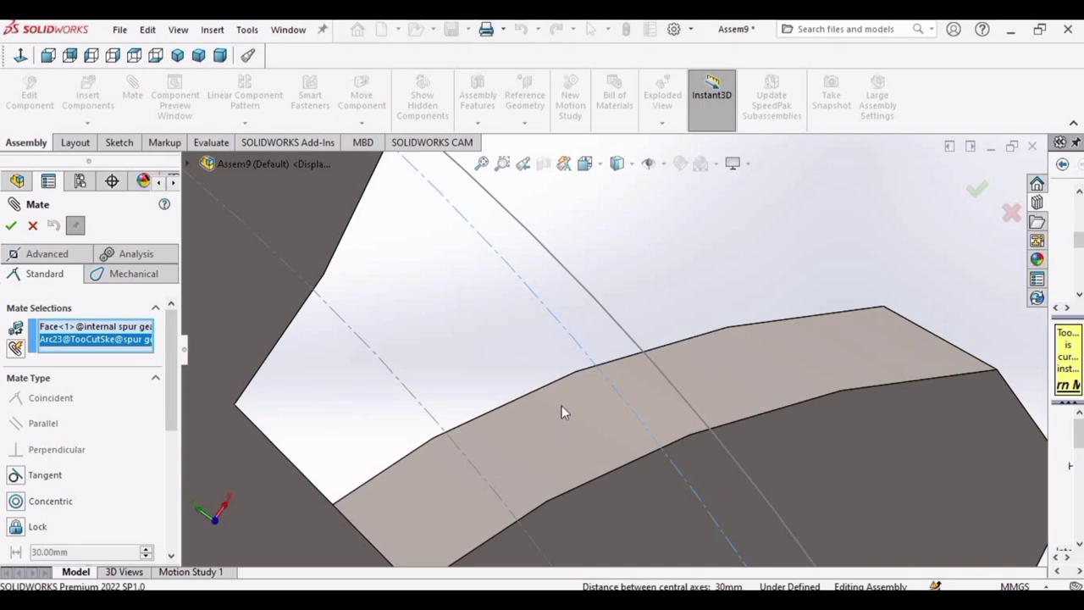
click(11, 225)
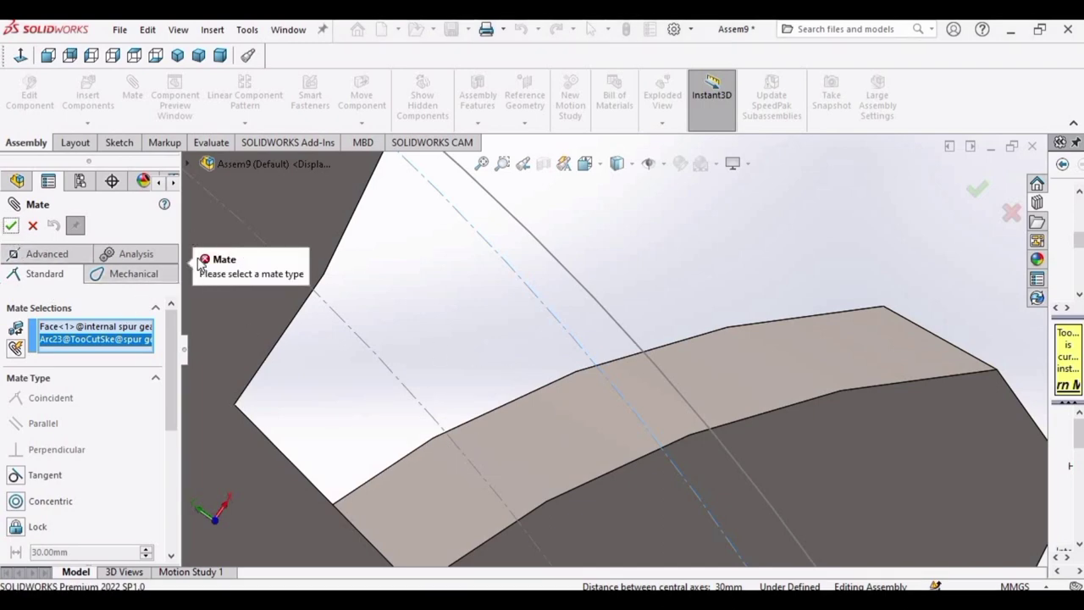
Make it a mechanical Gear mate with ratio 50mm : 20mm and Reverse unchecked.
click(136, 273)
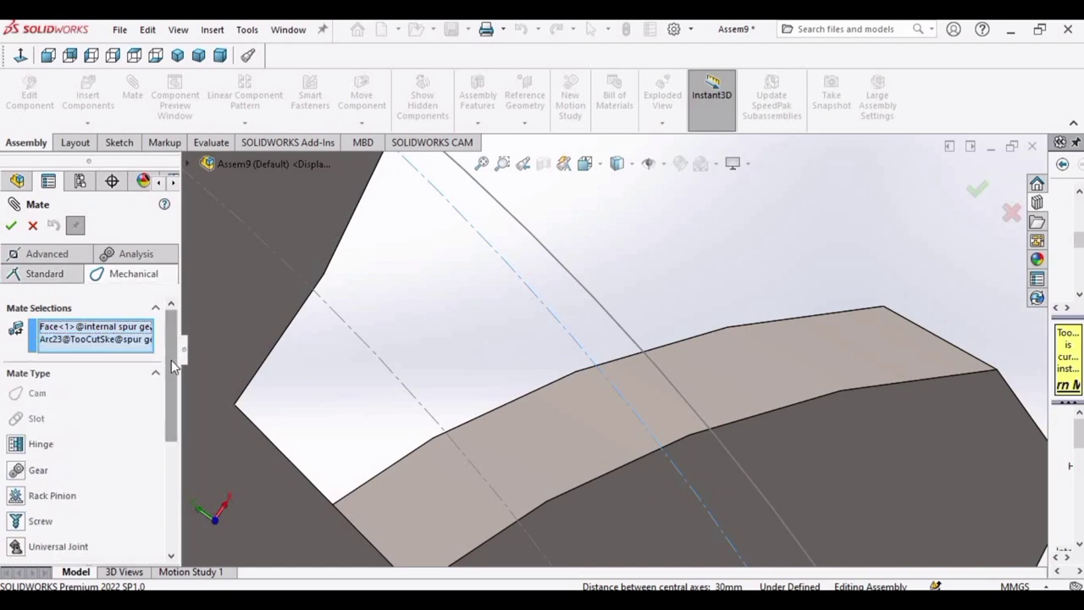
scroll(101, 423, down, 1)
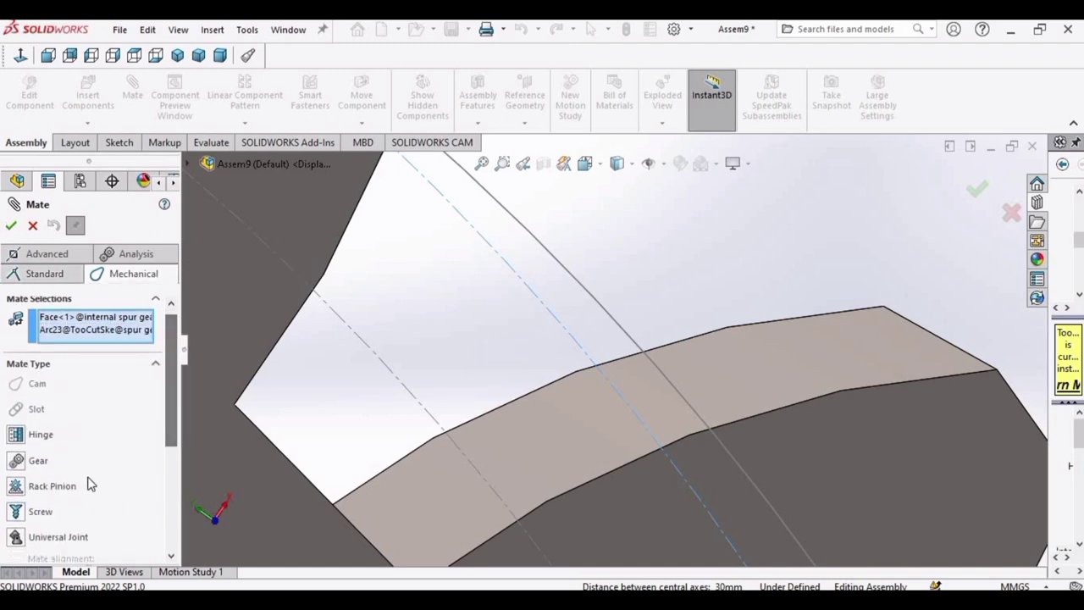
click(39, 462)
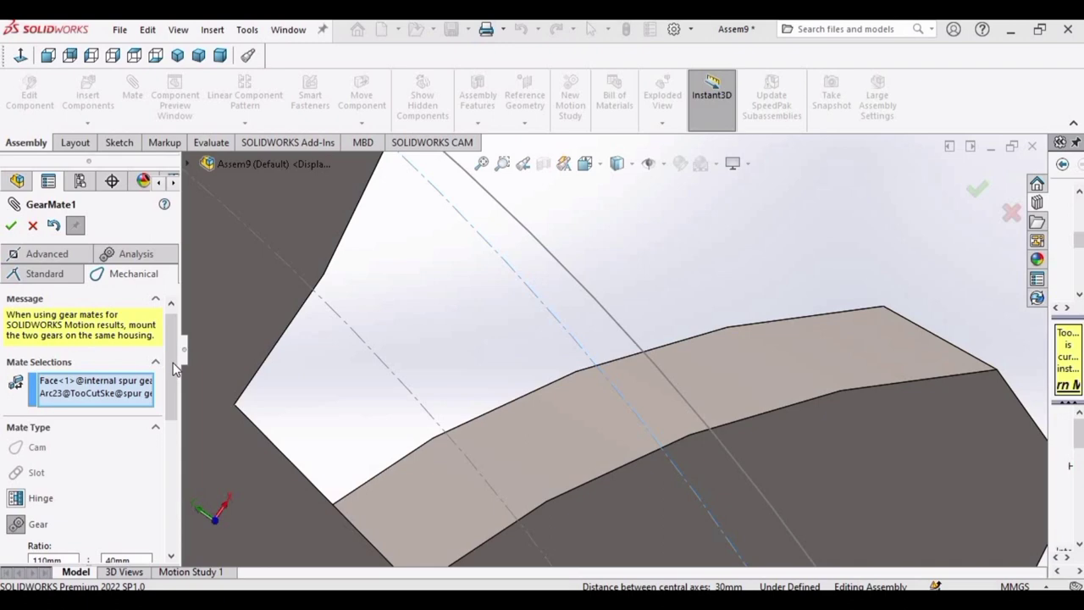
scroll(85, 398, down, 4)
double_click(73, 392)
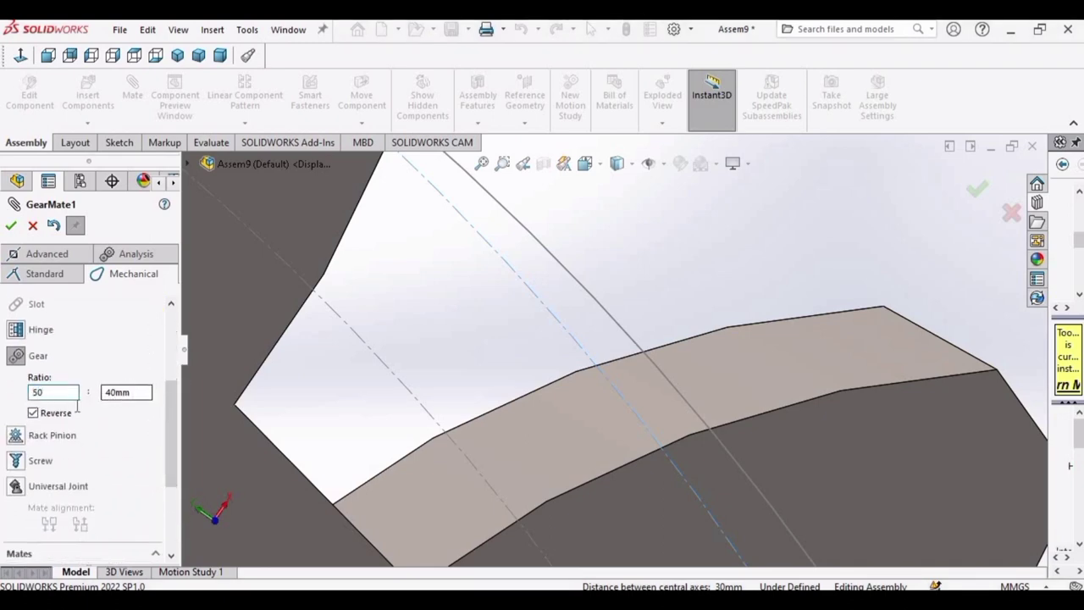
text(50)
key(Return)
drag(130, 393, 103, 395)
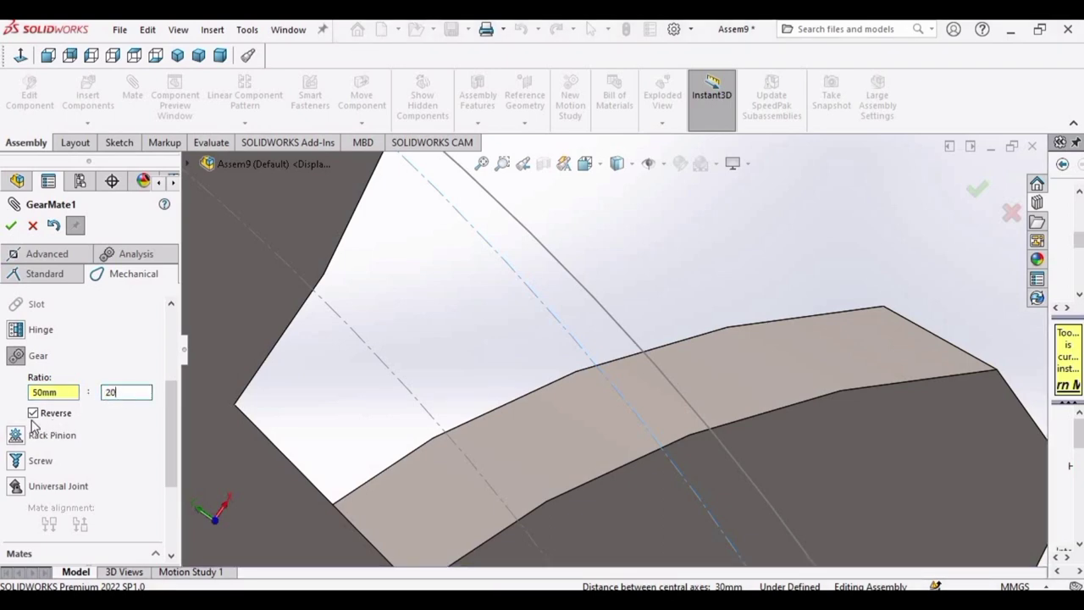
key(Return)
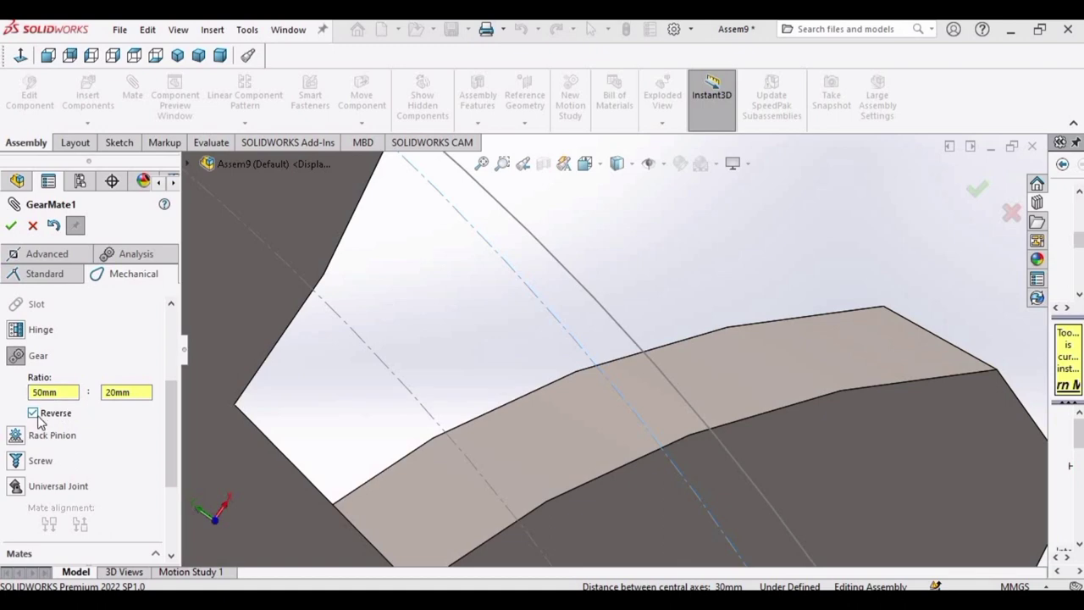
click(34, 413)
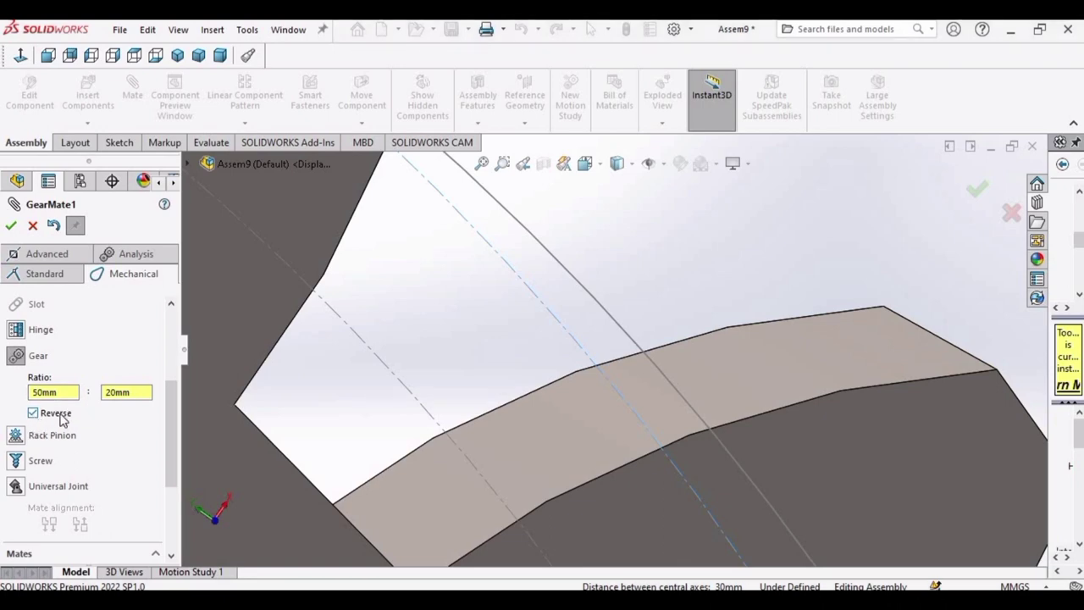
click(11, 225)
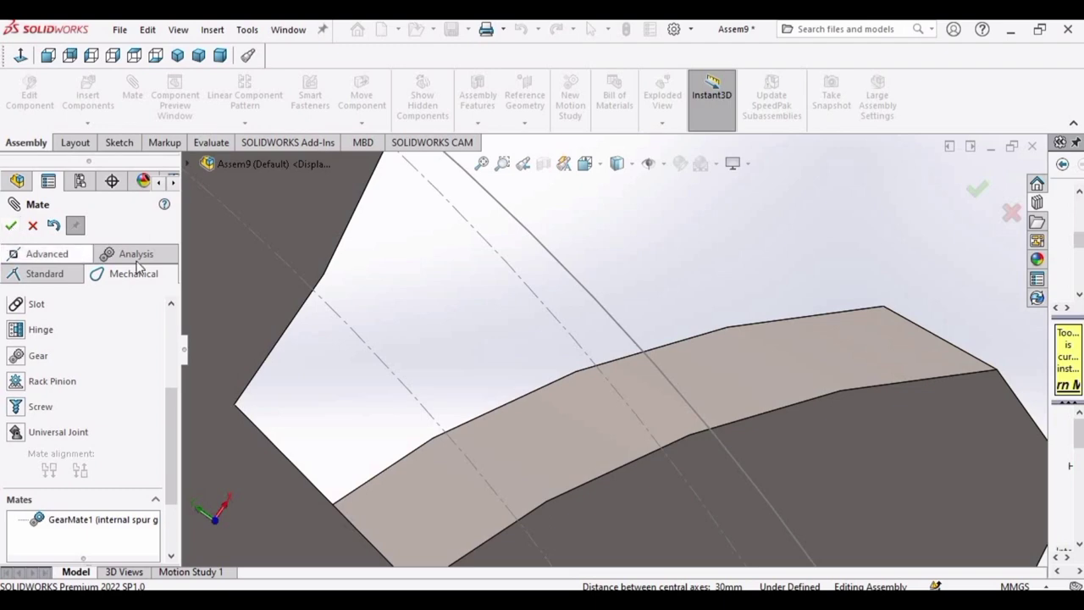
Hide the TooCutSke tooth-cut sketch and Sketch1, leaving the two gears in a 3D view.
click(11, 227)
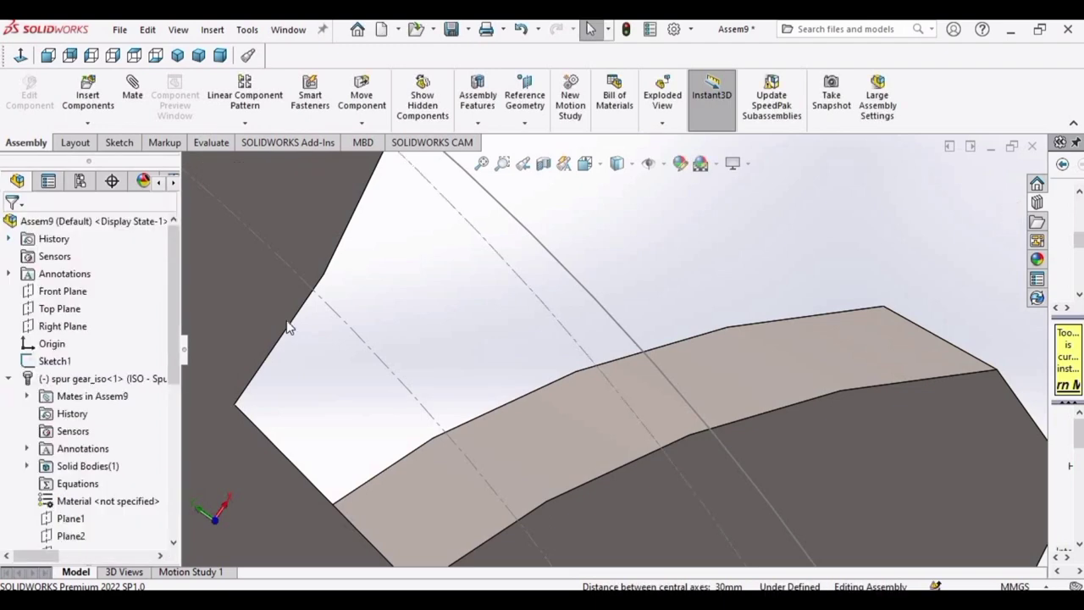
scroll(512, 290, up, 6)
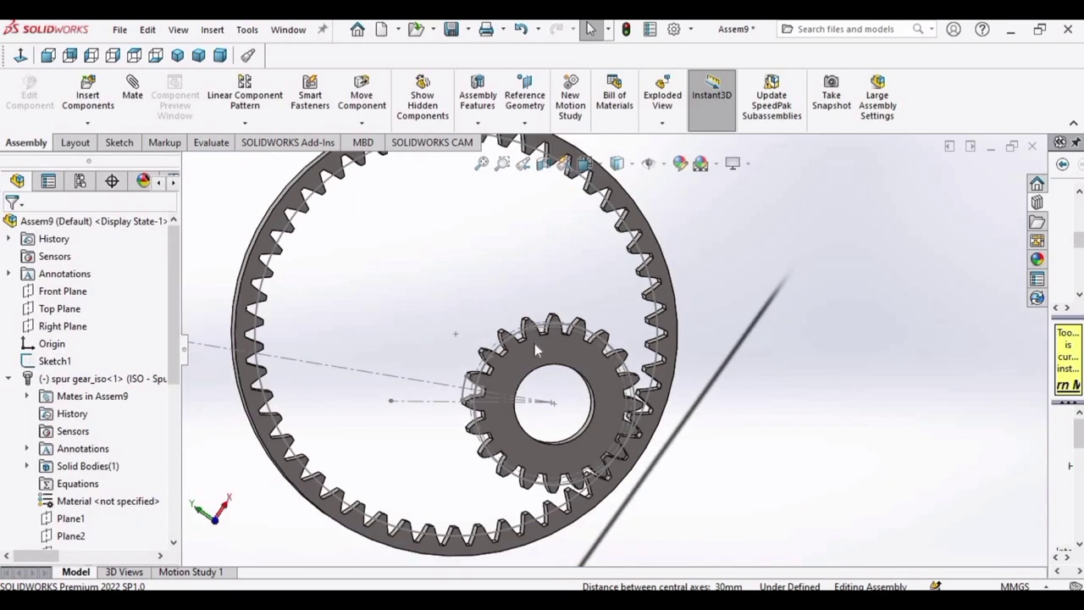
click(474, 398)
right_click(462, 391)
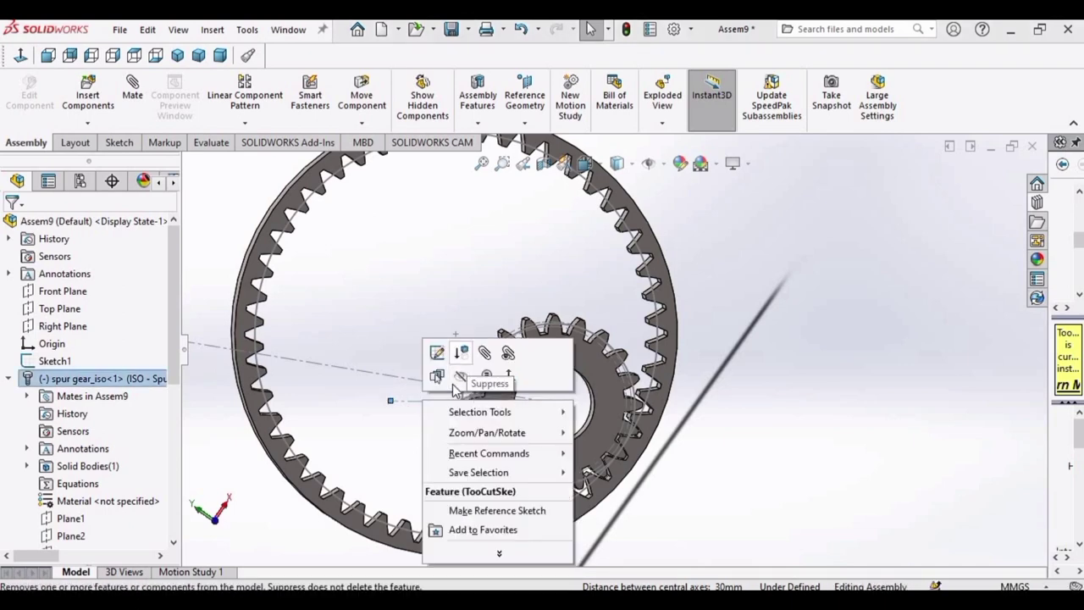
click(460, 378)
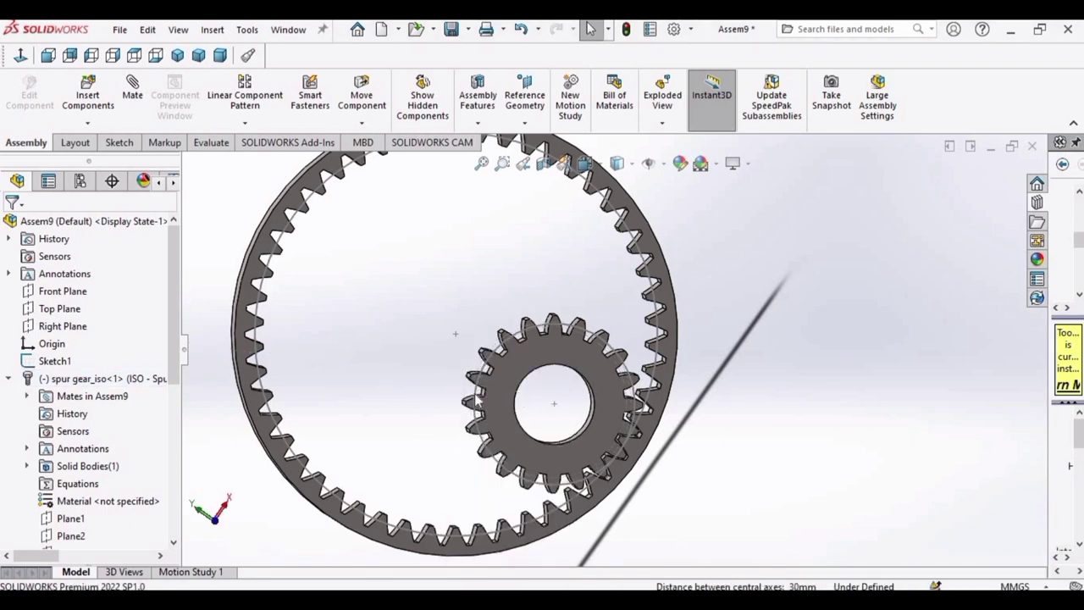
right_click(476, 329)
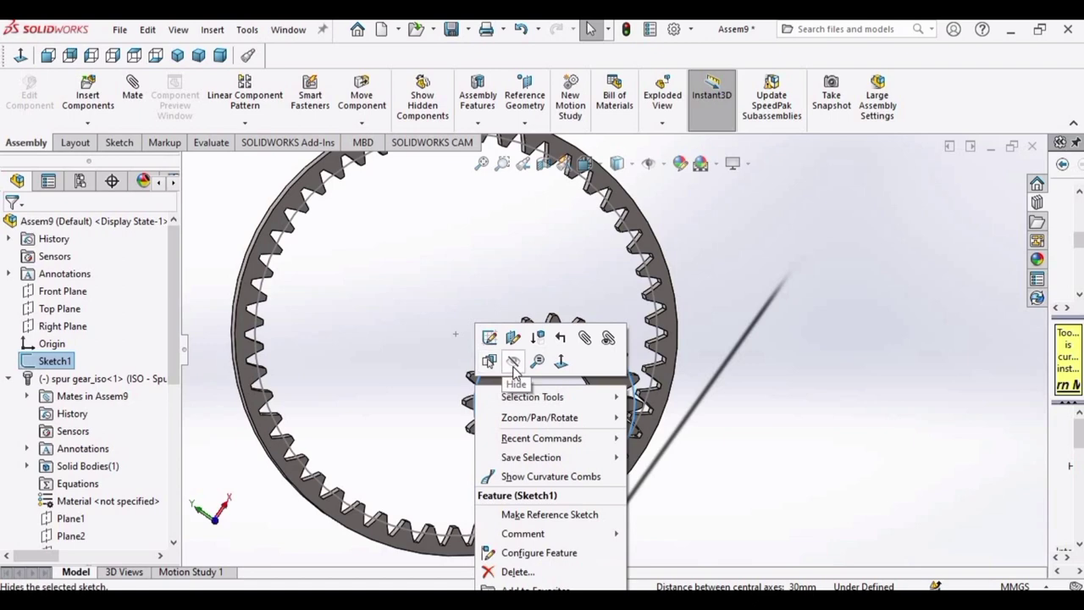
click(491, 358)
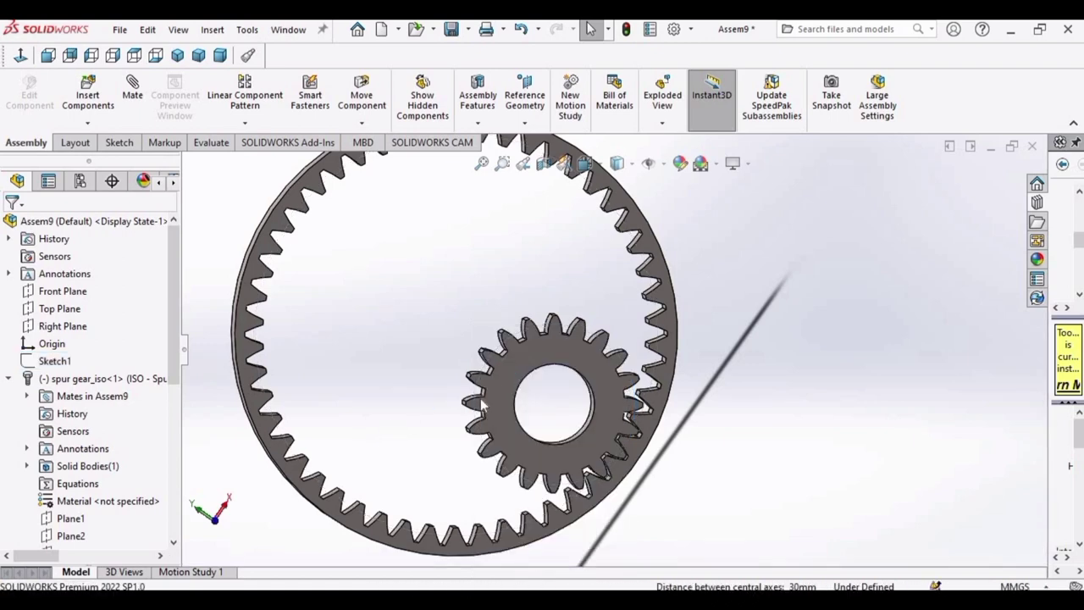
scroll(471, 423, up, 3)
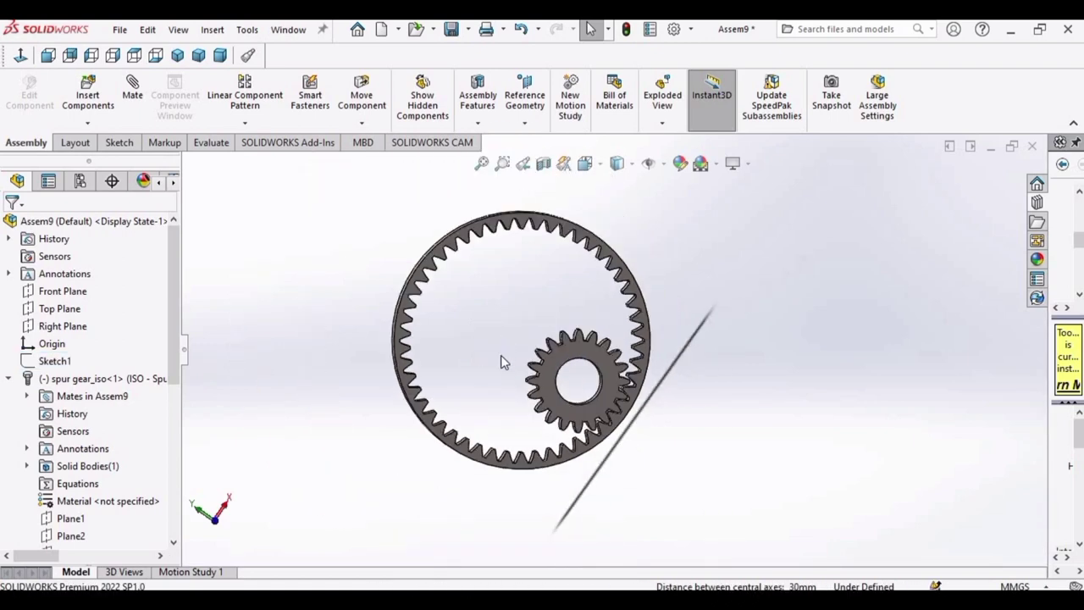
middle_drag(500, 362, 550, 364)
Apply the Plain White scene and give the whole spur gear a polished brass appearance.
click(717, 162)
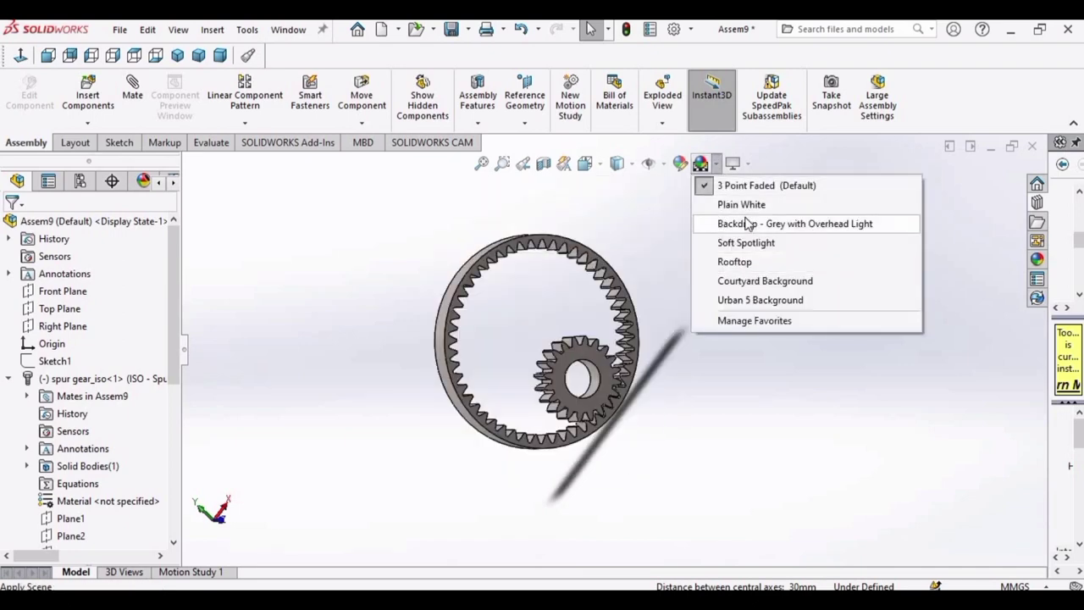
click(743, 205)
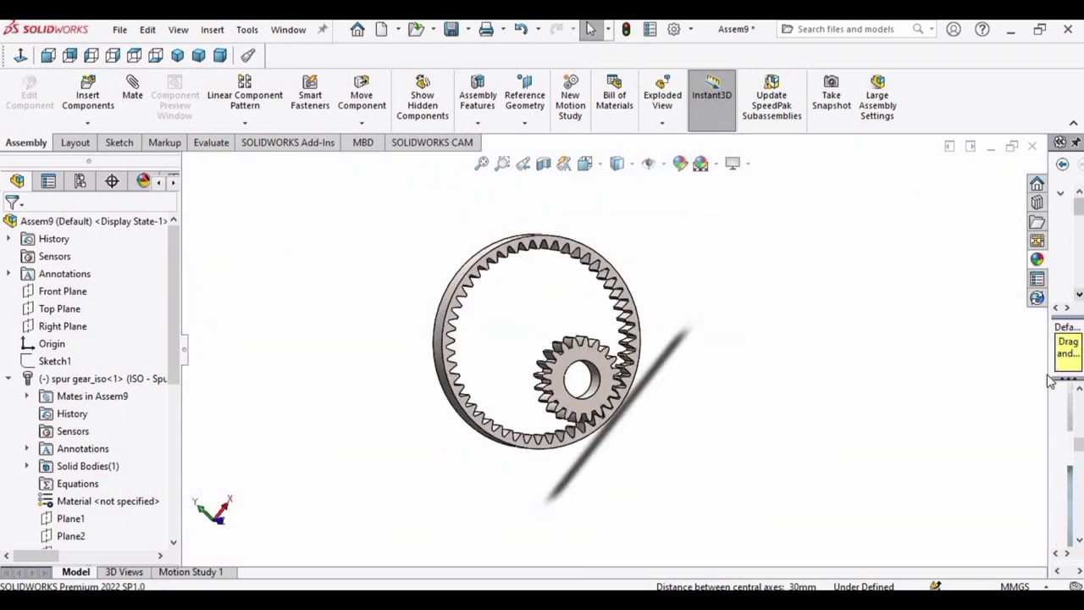
drag(1043, 374, 813, 364)
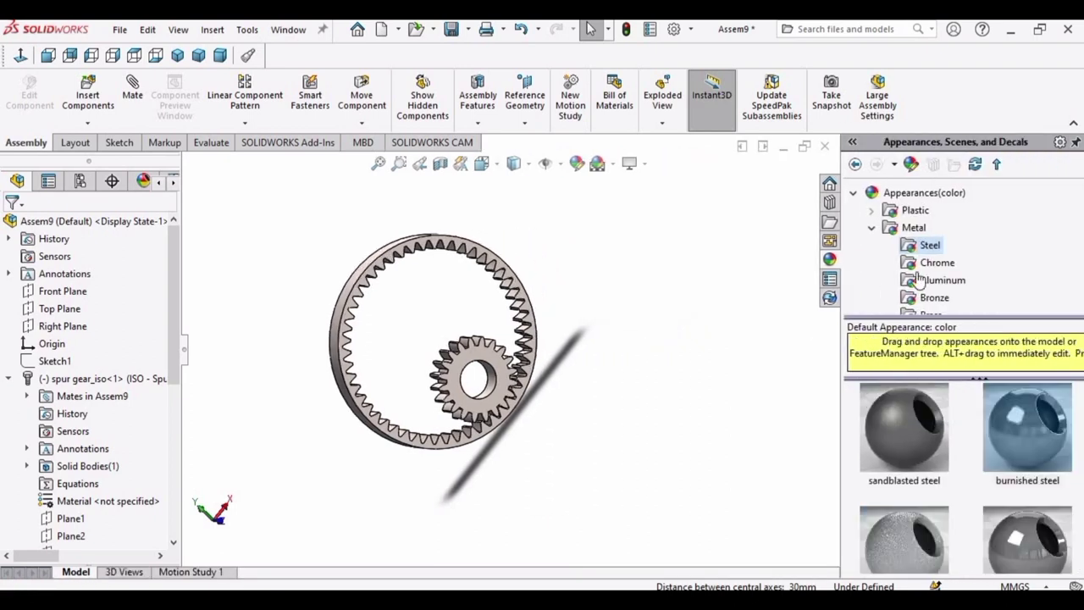
drag(862, 450, 491, 363)
click(484, 359)
Apply large spark erosion blue plastic to the whole internal ring gear.
click(887, 210)
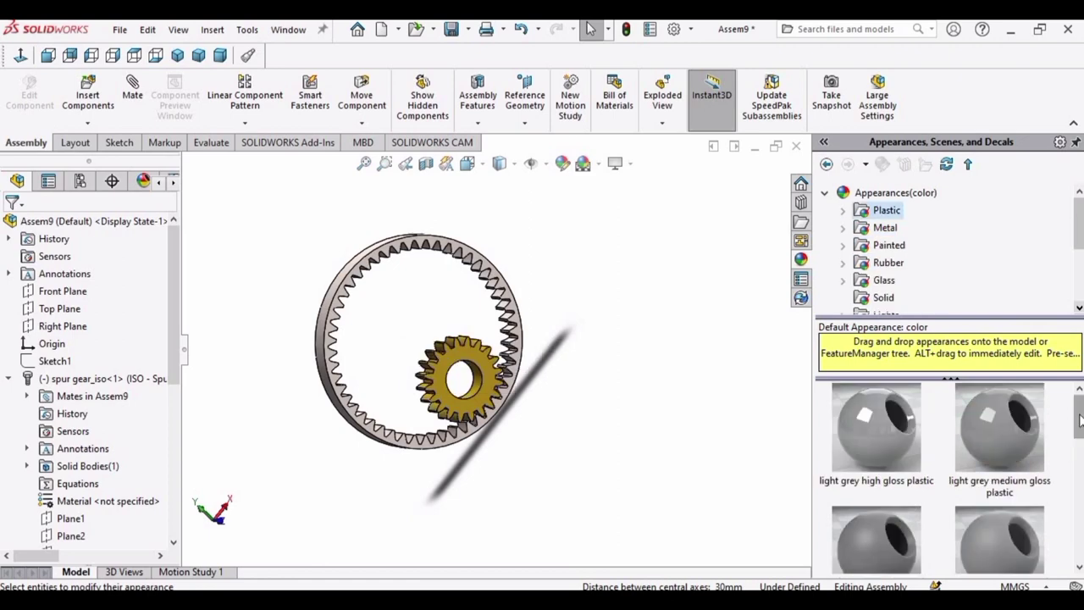
scroll(940, 474, down, 1)
scroll(1003, 484, down, 1)
drag(1003, 484, 351, 327)
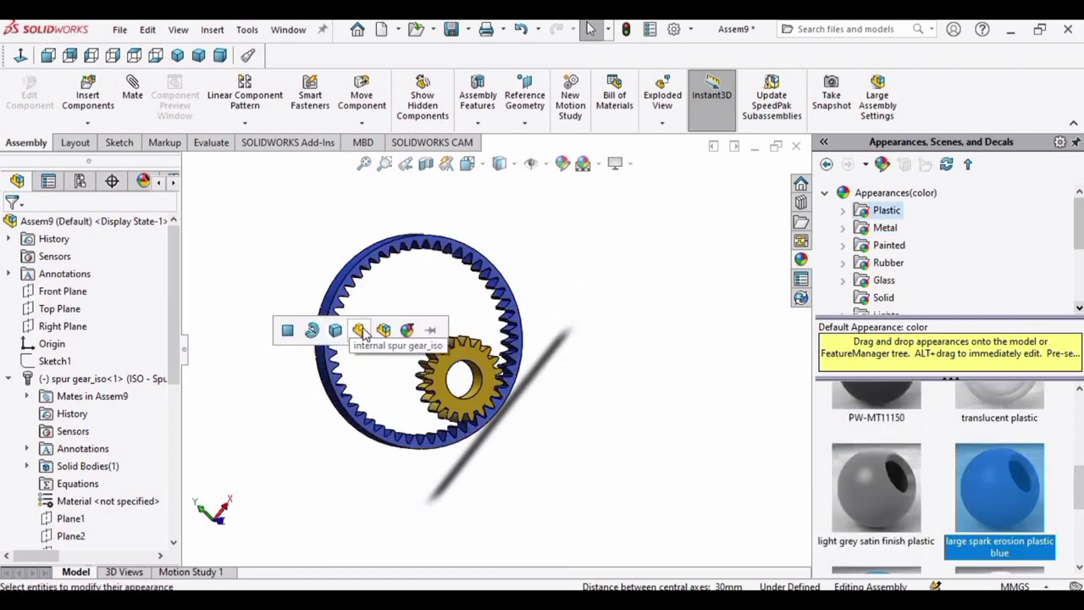
click(358, 331)
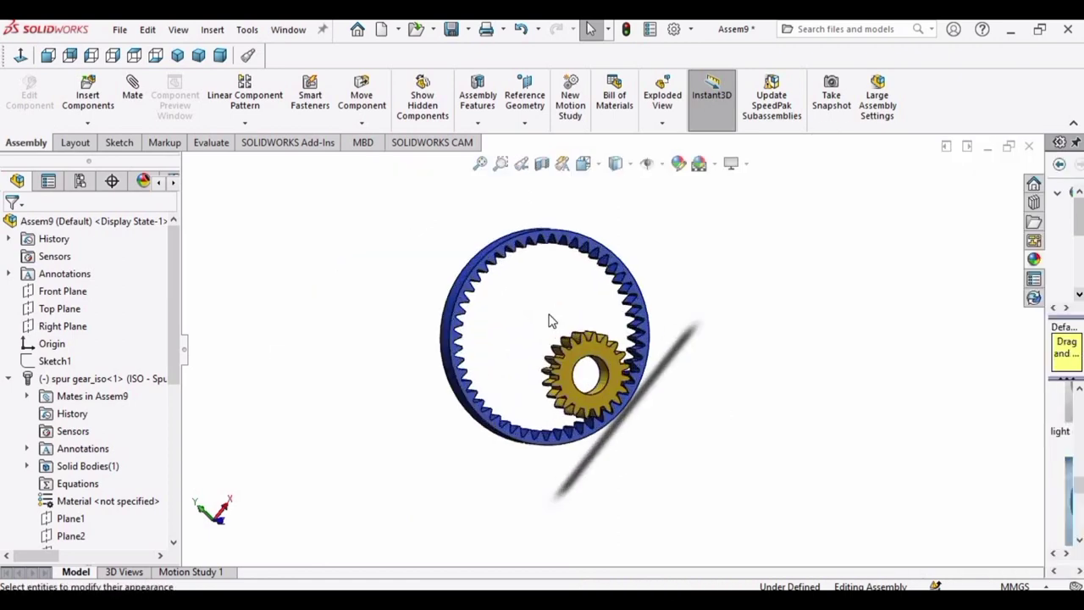
Set Motion Study 1 to Motion Analysis, check Add-Ins and confirm 30 fps study properties.
click(203, 574)
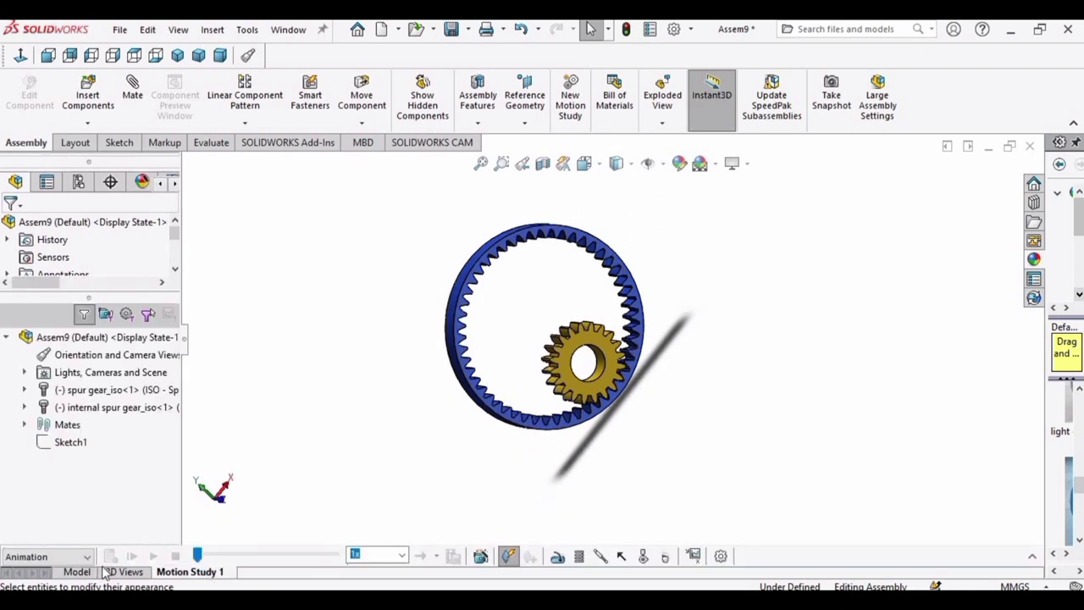
click(1033, 560)
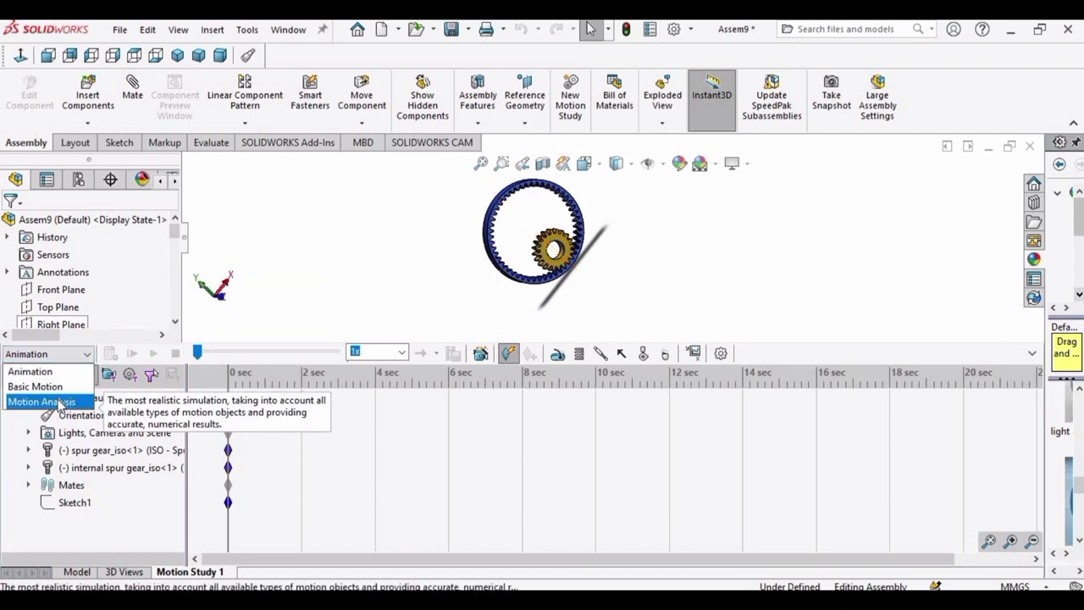
click(38, 401)
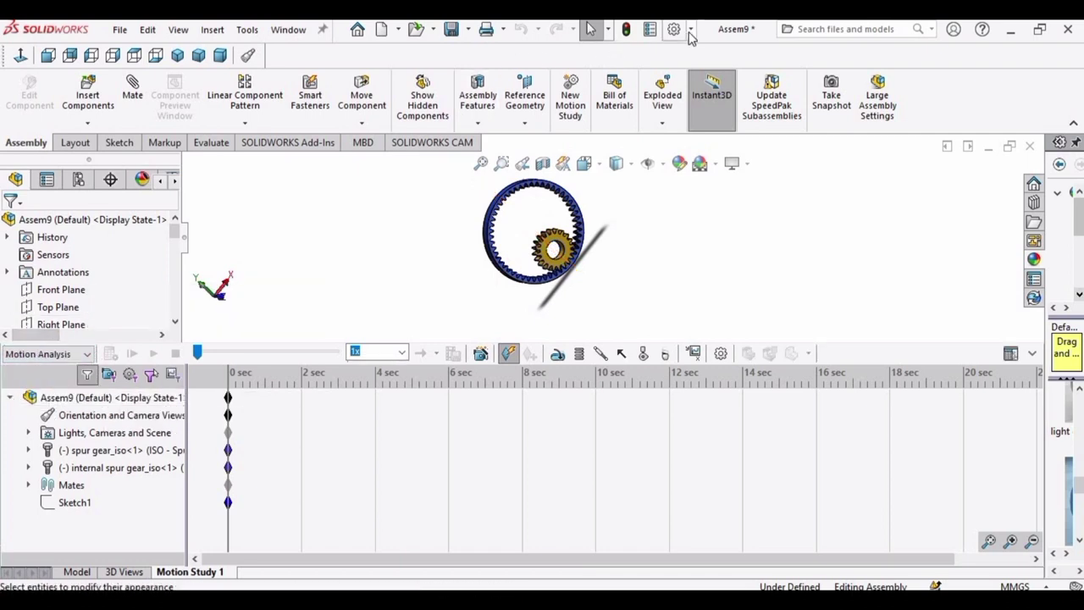
click(691, 30)
click(712, 87)
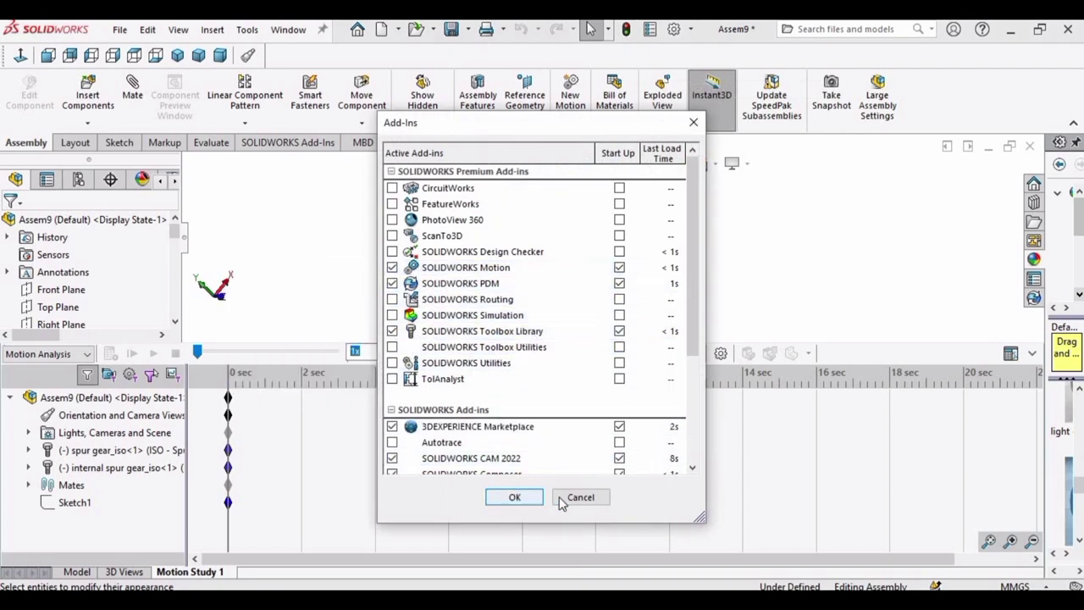
key(Escape)
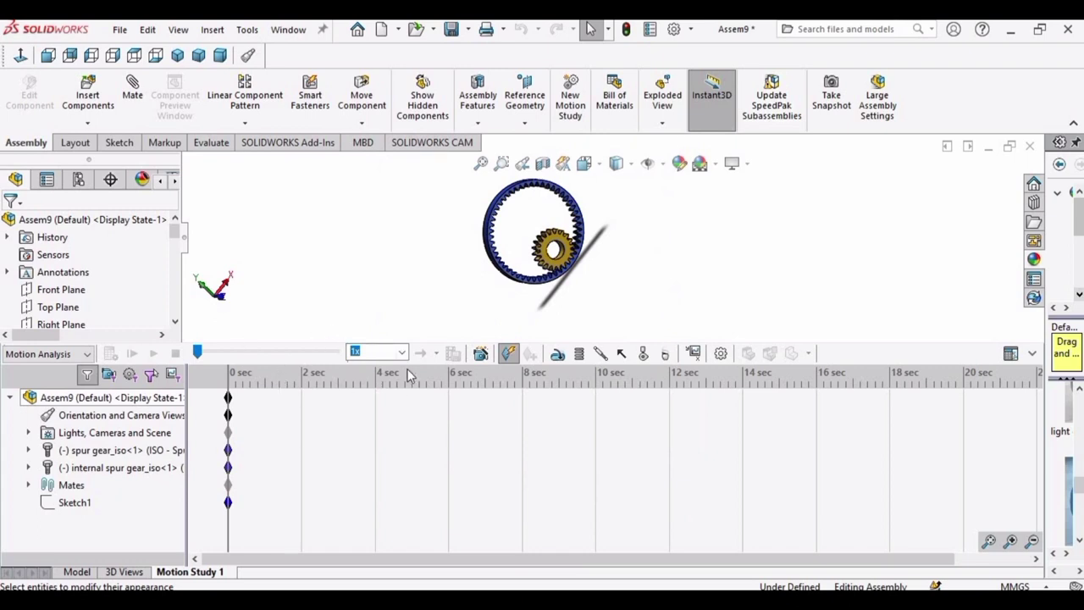
click(720, 353)
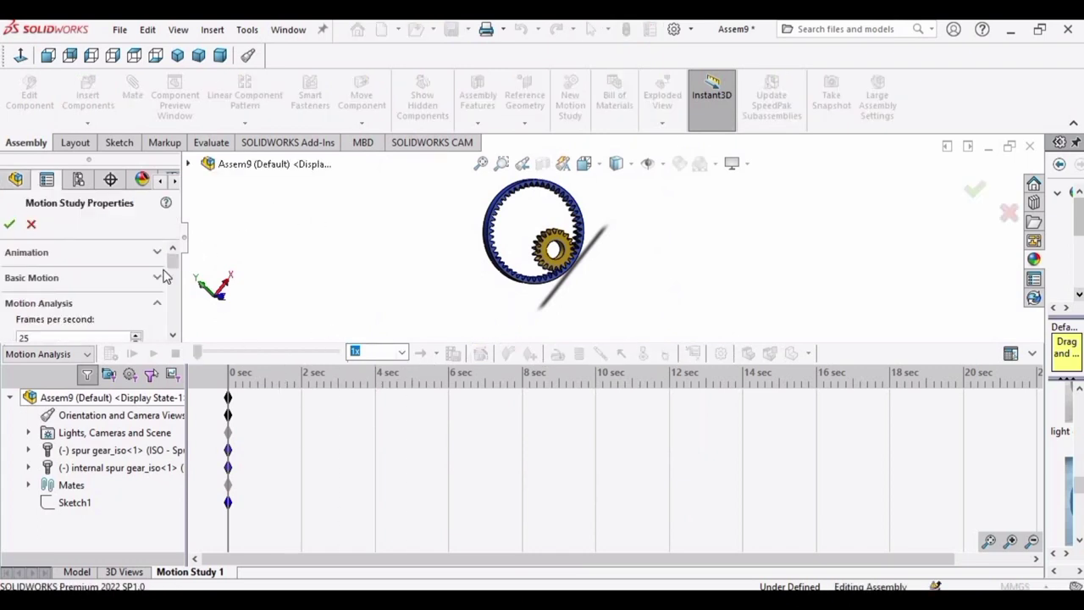
drag(32, 337, 7, 332)
click(9, 225)
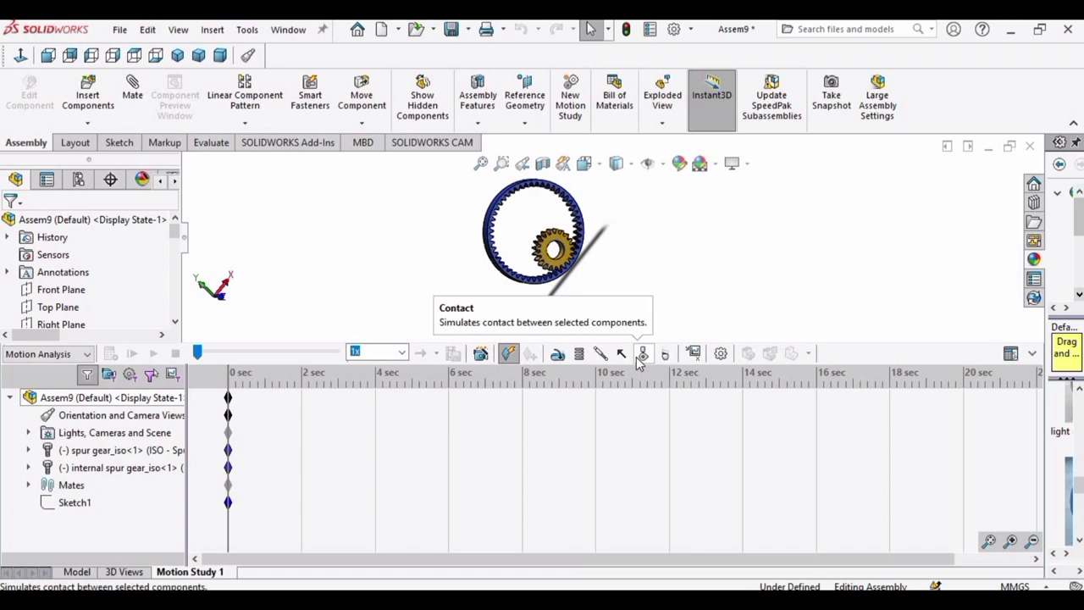
Add a solid body contact between the spur gear and the internal ring gear.
click(643, 355)
scroll(559, 254, down, 2)
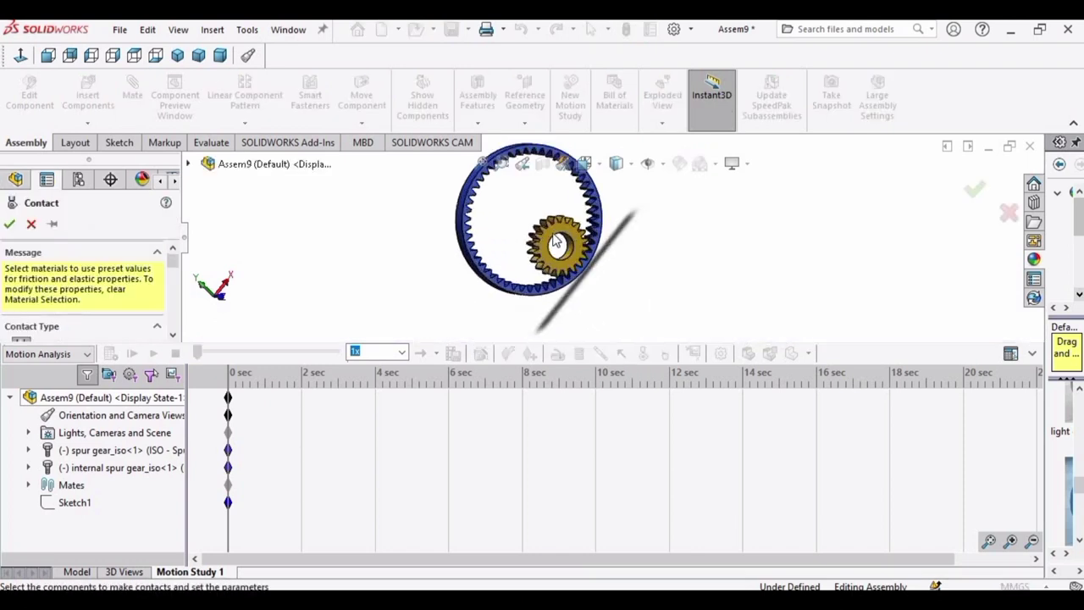
click(552, 267)
click(497, 288)
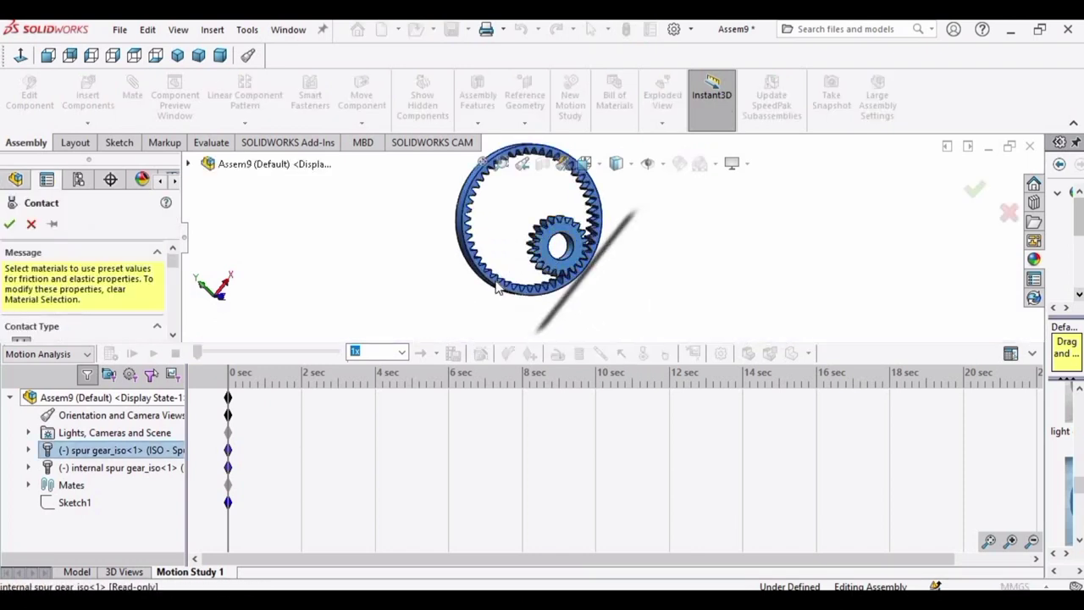
click(10, 223)
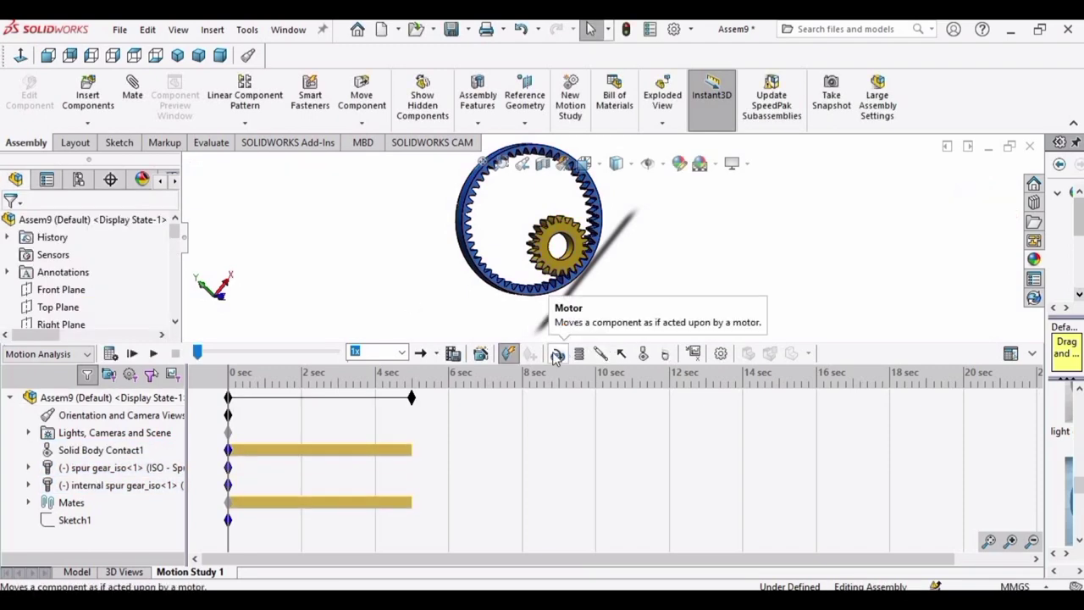
Place a constant-speed rotary motor at 3 RPM on the spur gear's bore edge.
click(557, 354)
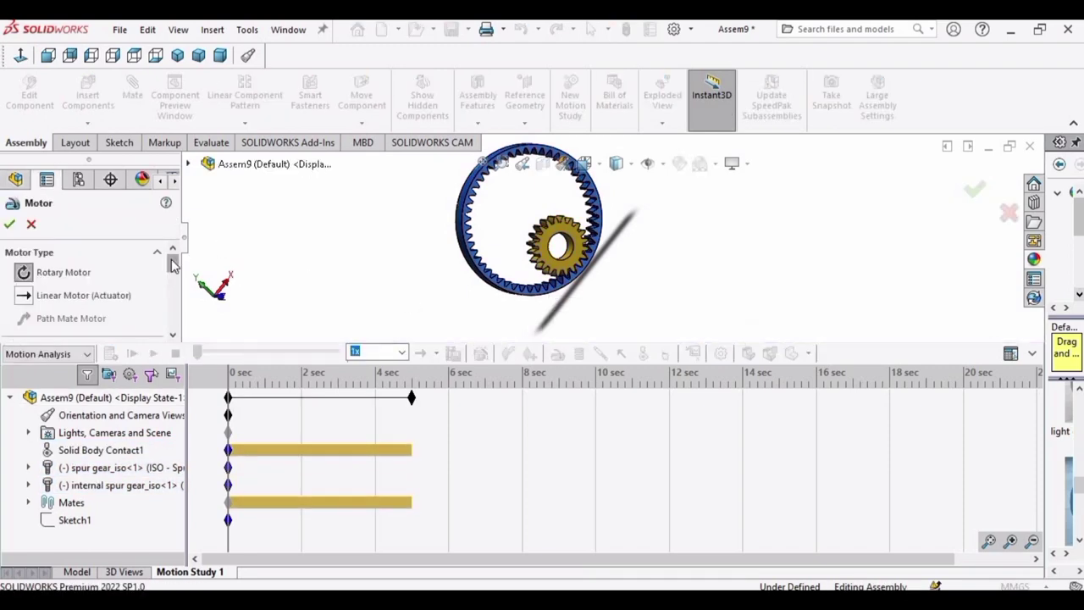
drag(172, 271, 169, 285)
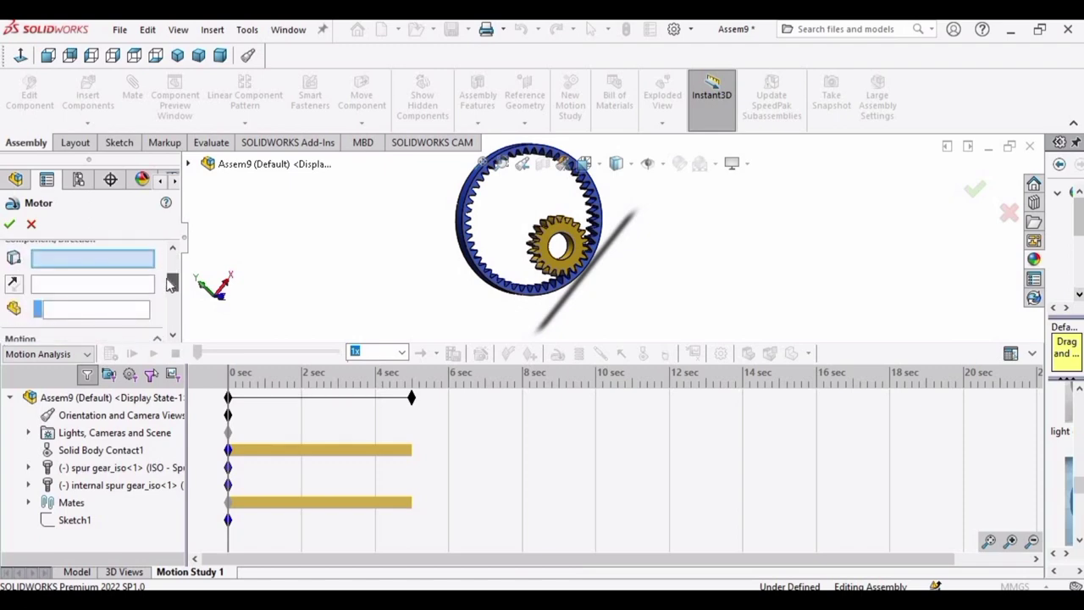
scroll(557, 248, down, 5)
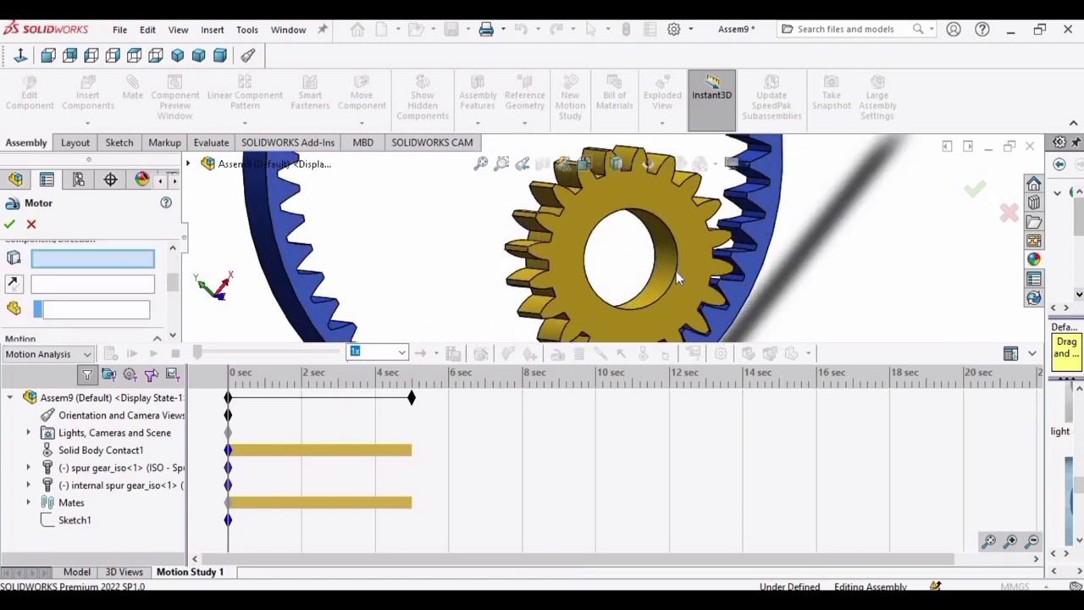
click(667, 277)
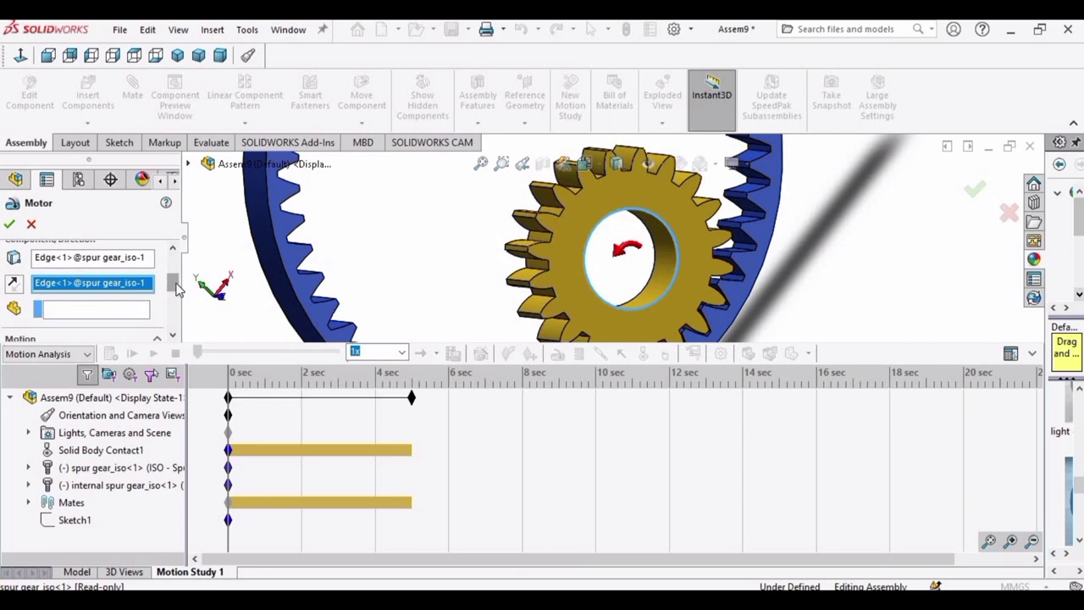
scroll(102, 302, down, 3)
scroll(102, 303, up, 3)
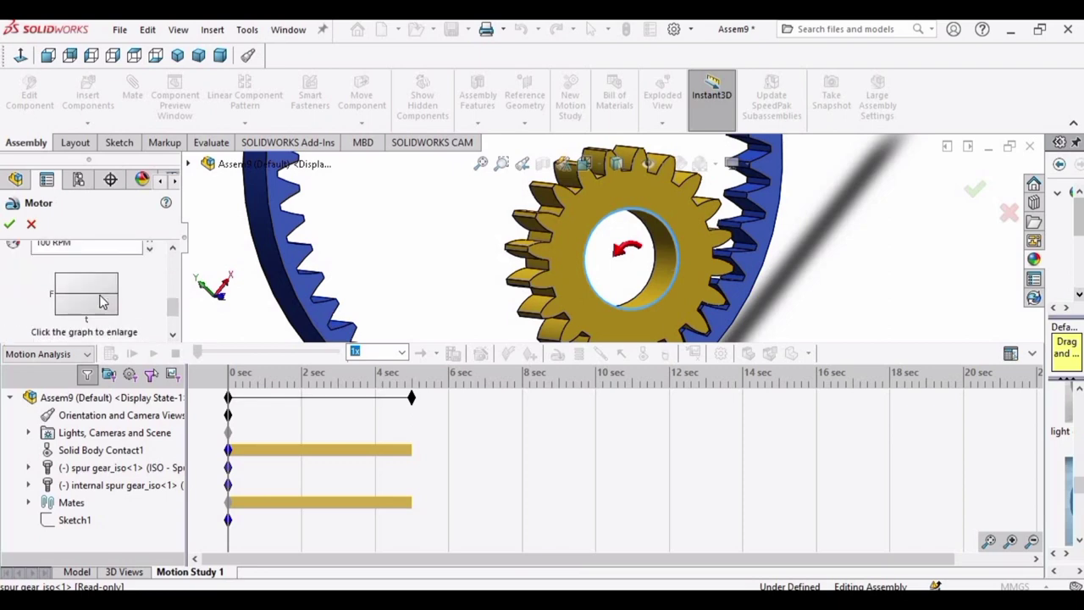
scroll(101, 302, up, 2)
double_click(67, 312)
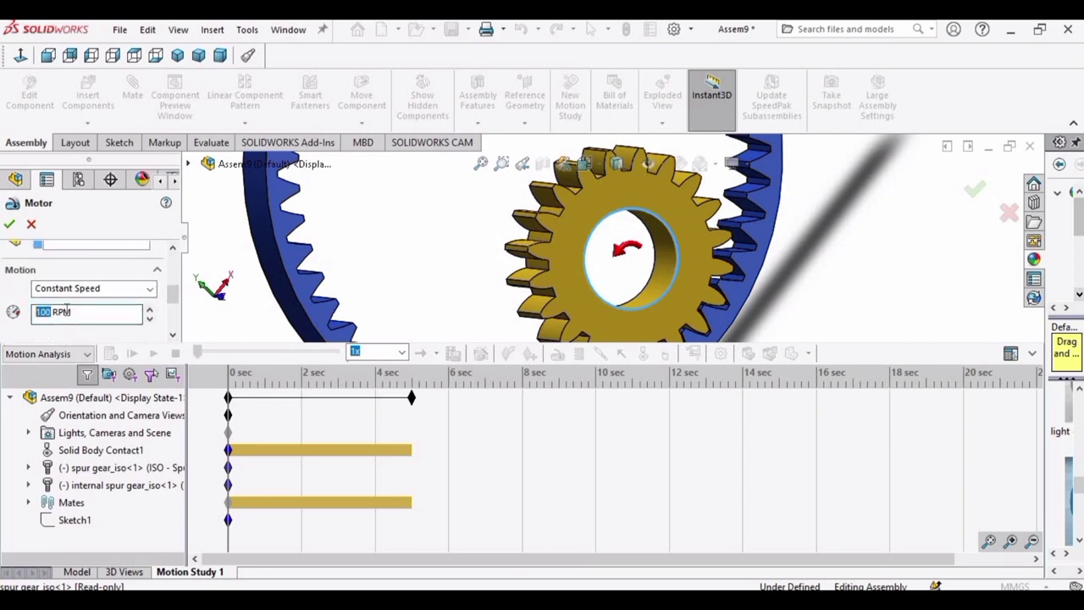
text(3)
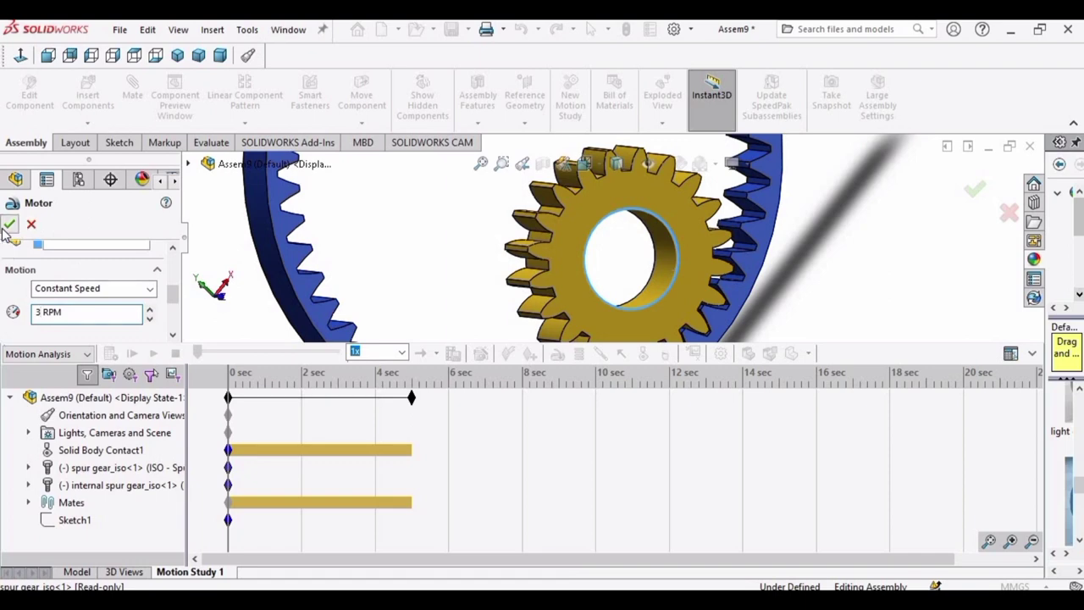
click(9, 225)
drag(131, 355, 132, 559)
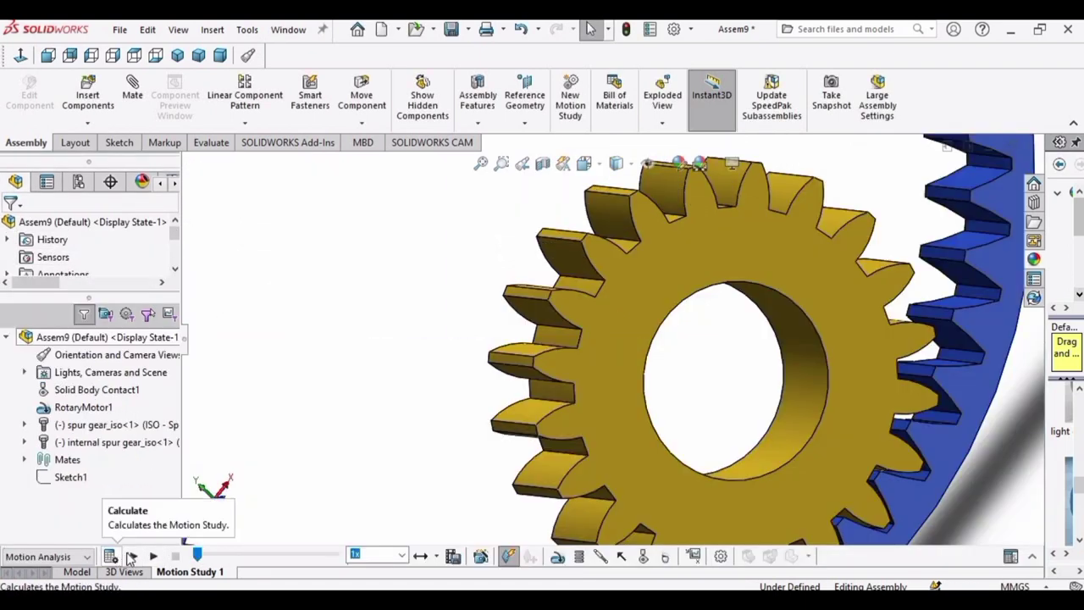
Fit the assembly, calculate Motion Study 1, and review the roughly 5-second gear motion on the timeline.
key(f)
scroll(576, 248, down, 2)
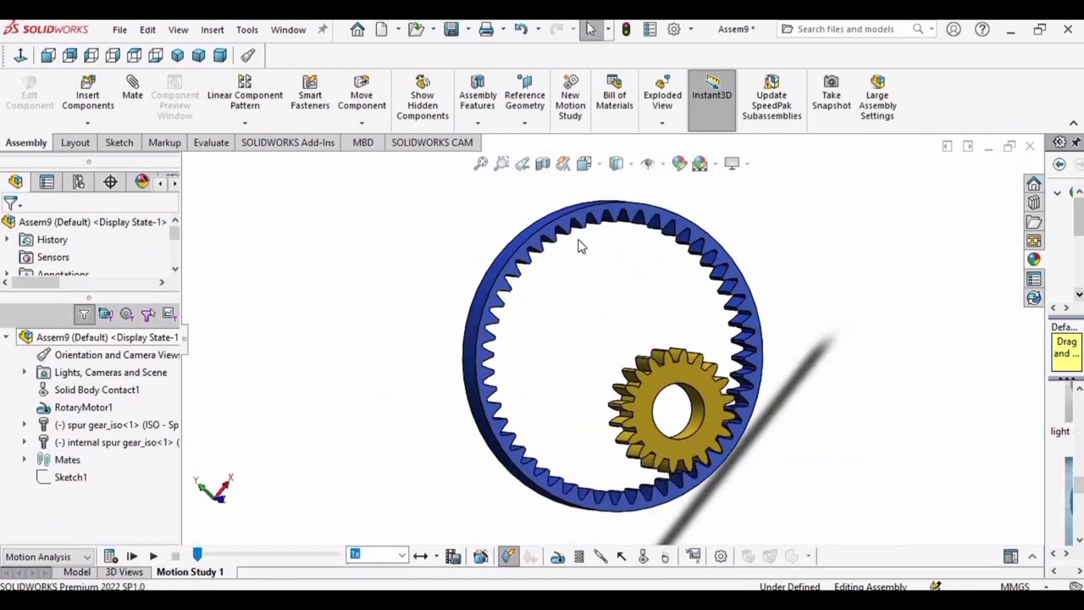
click(110, 556)
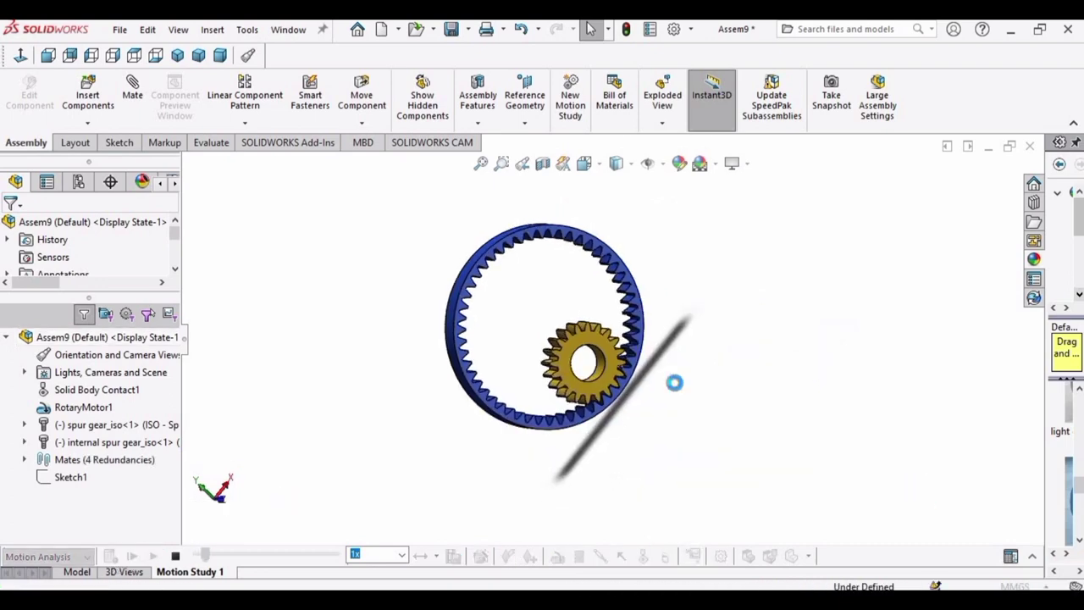
scroll(621, 383, down, 5)
scroll(621, 339, down, 2)
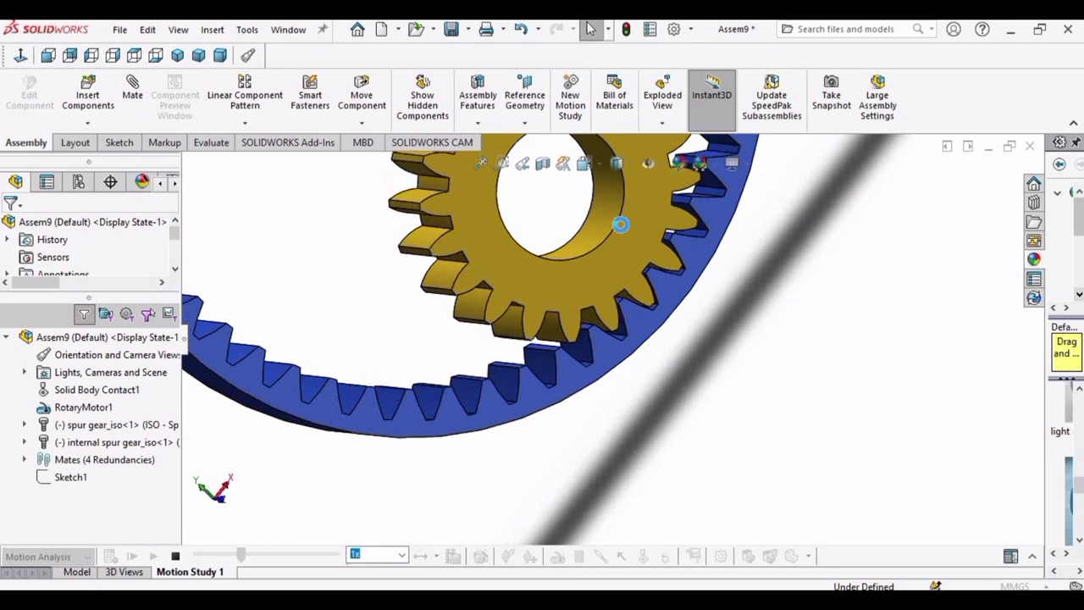
scroll(660, 258, up, 3)
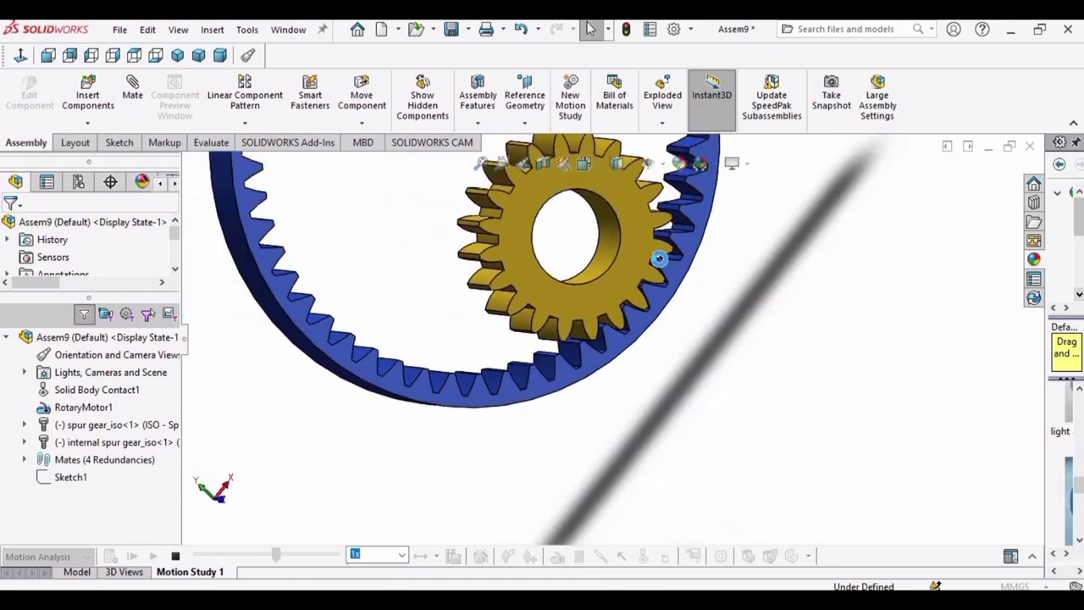
scroll(634, 214, down, 2)
ctrl+middle_drag(622, 216, 665, 310)
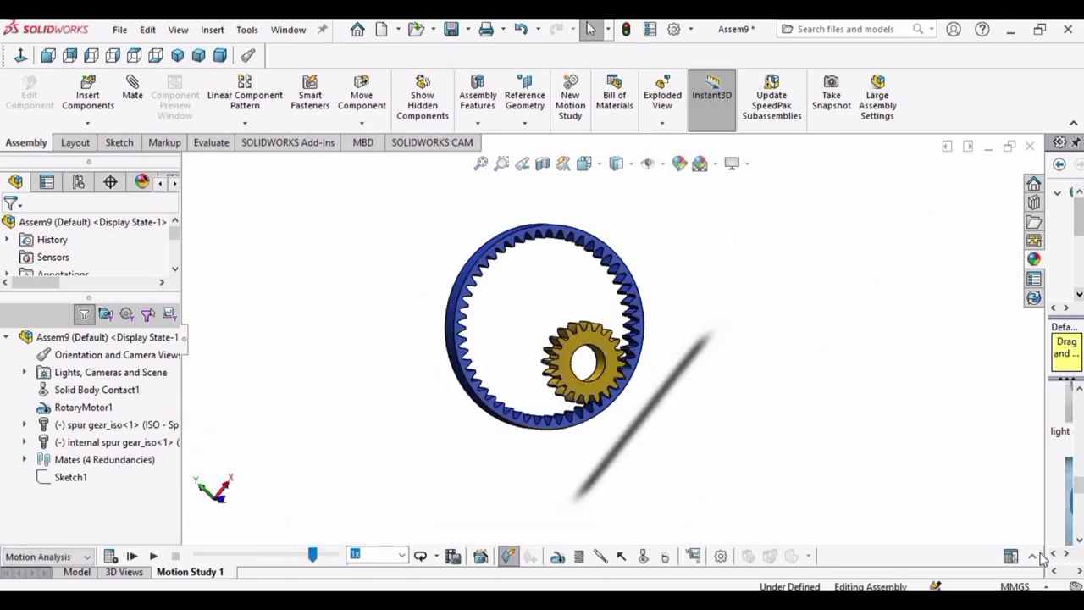
click(1006, 556)
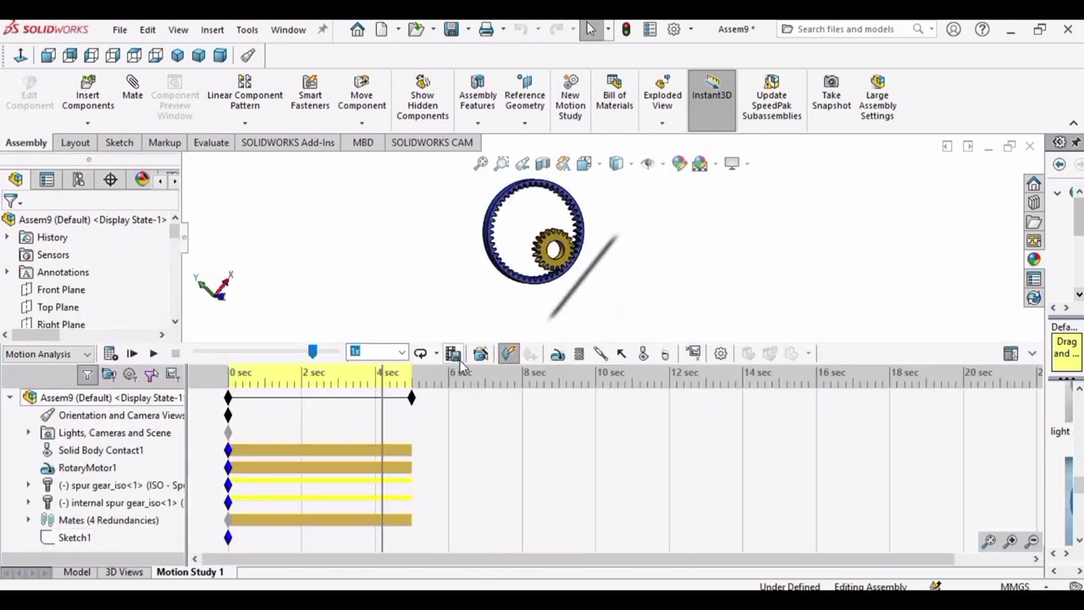
In Save Animation, set Assem9.mp4 to MP4 Video file (*.mp4) and select the frame rate field for 60 fps.
click(457, 358)
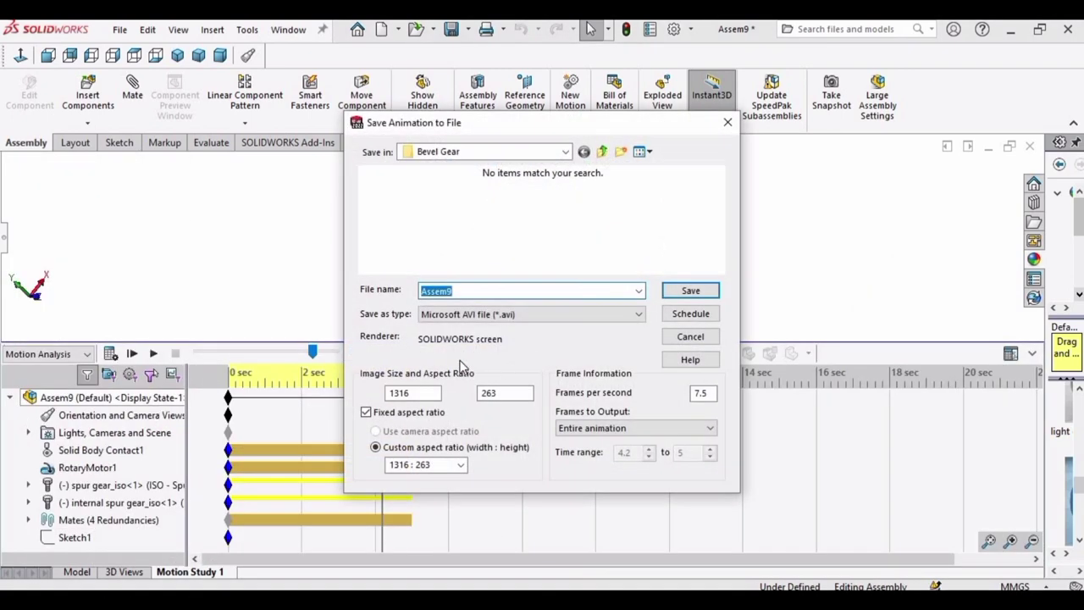
click(633, 314)
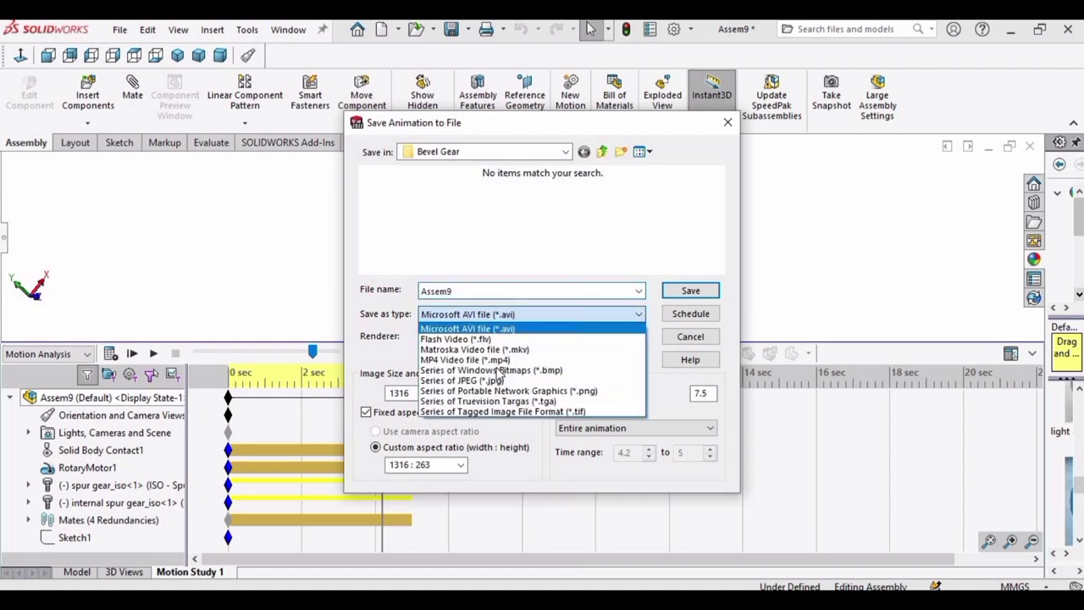
click(490, 361)
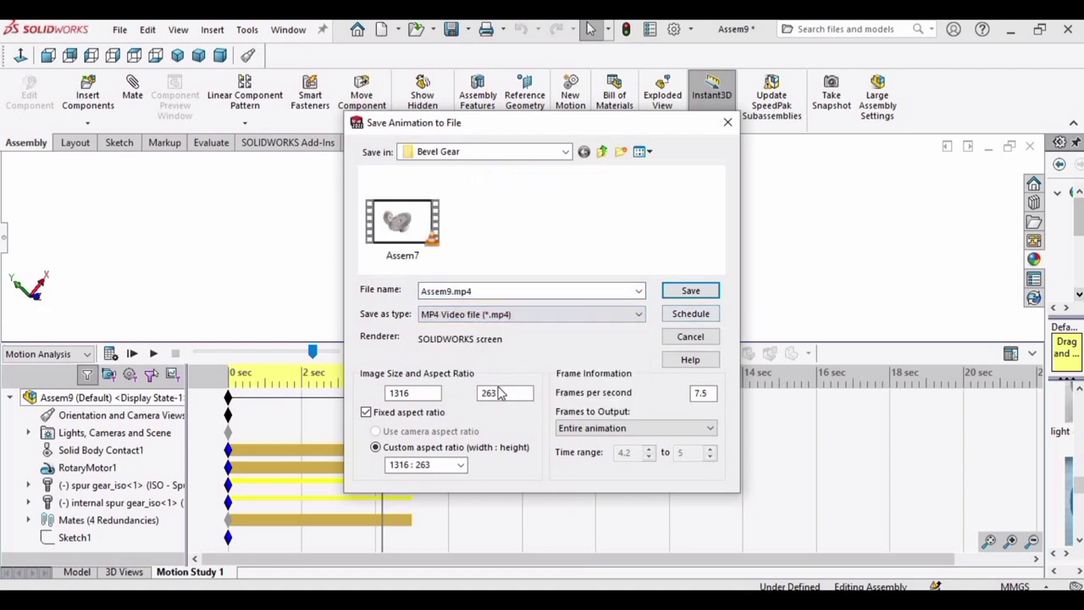
drag(709, 393, 684, 406)
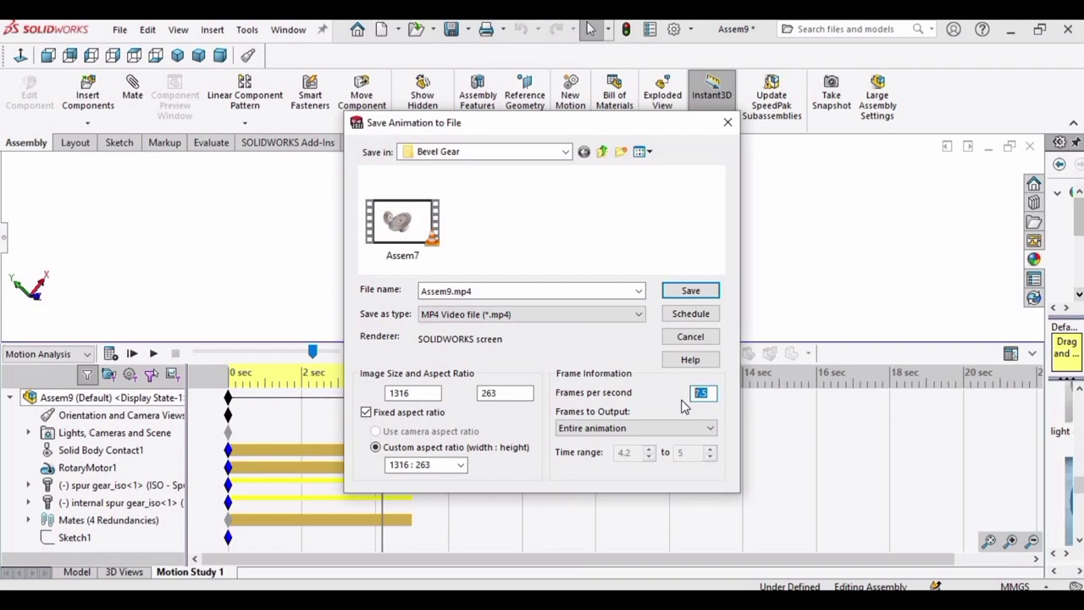